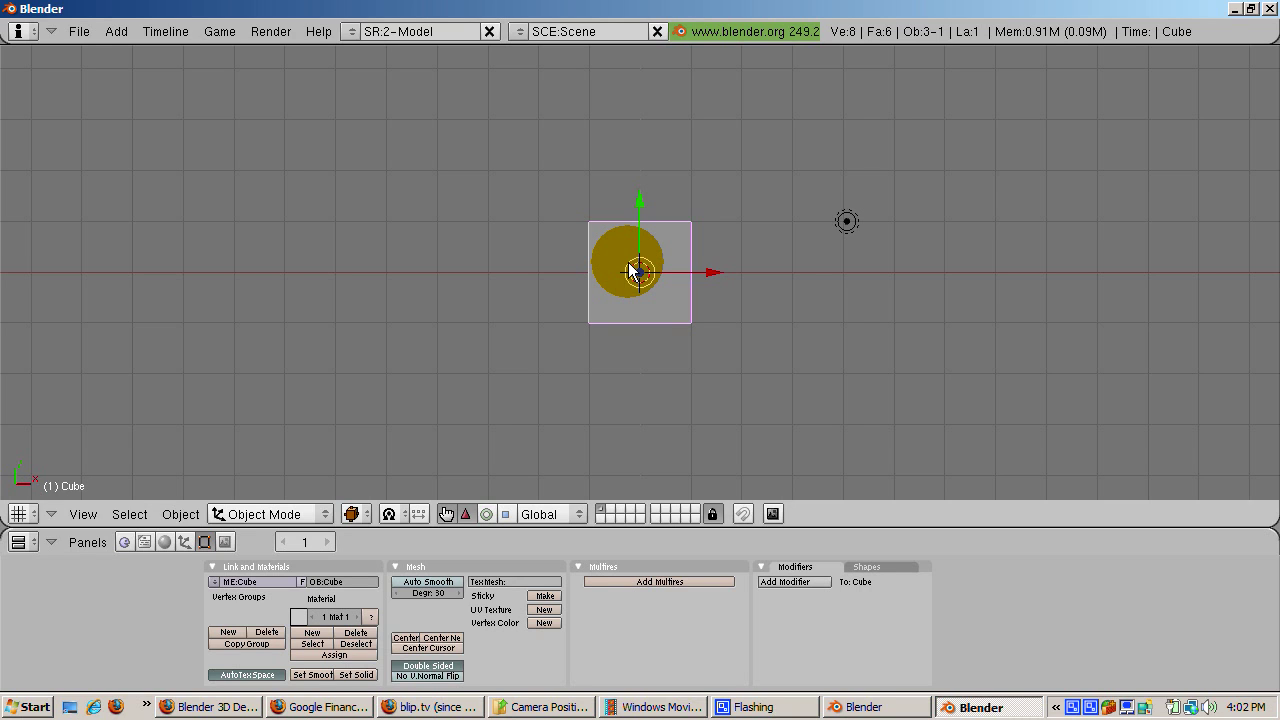
- Delete the default cube and add a Monkey mesh in its place at the origin
key("x")
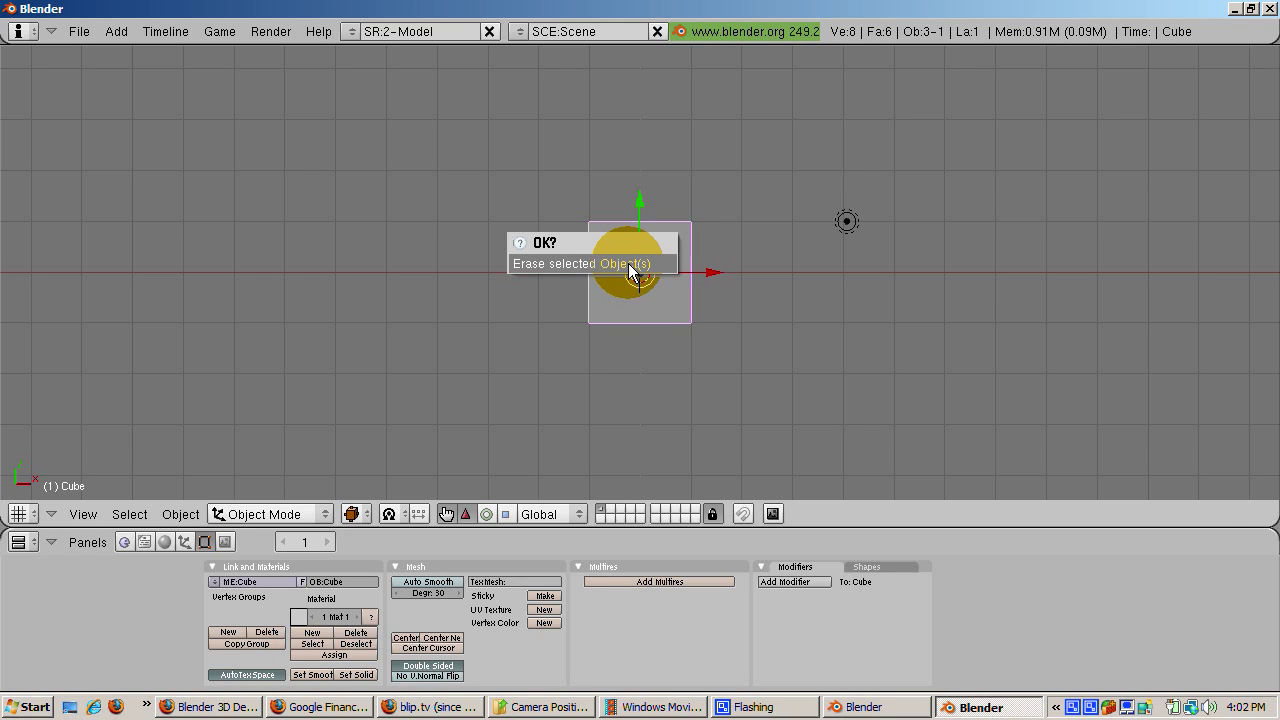
key("Return")
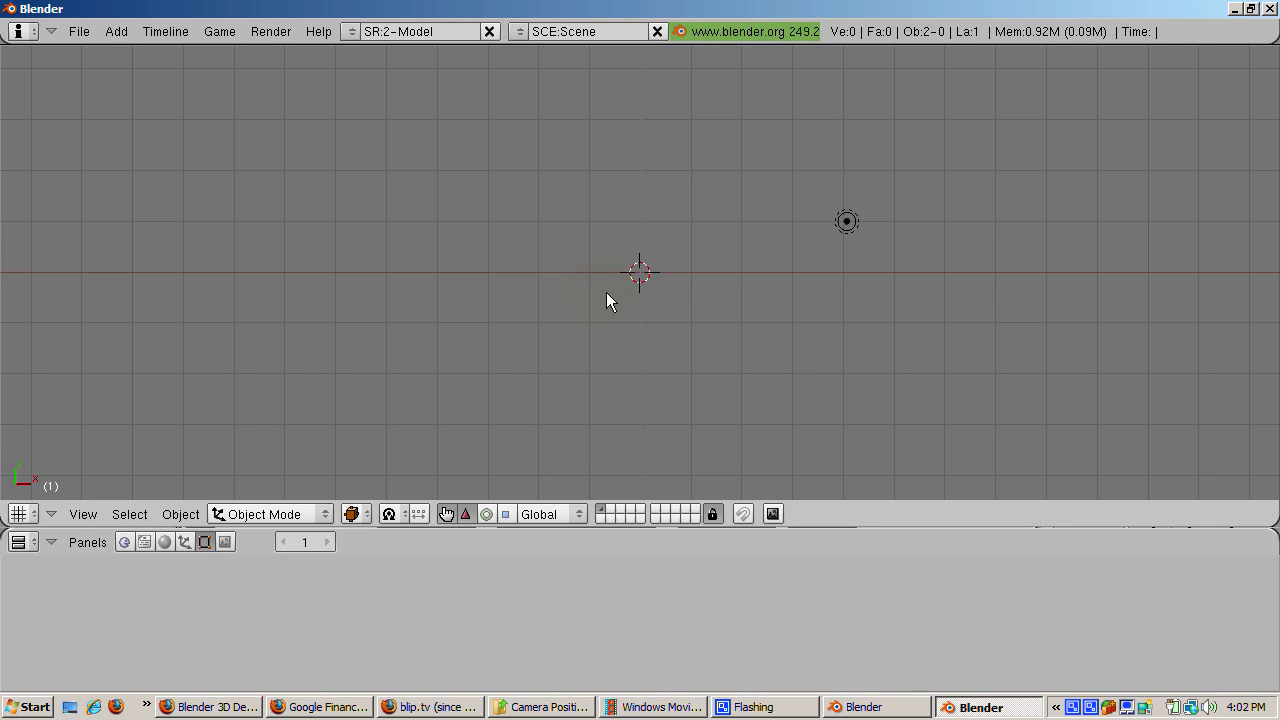
key("space")
mouse_move(718, 270)
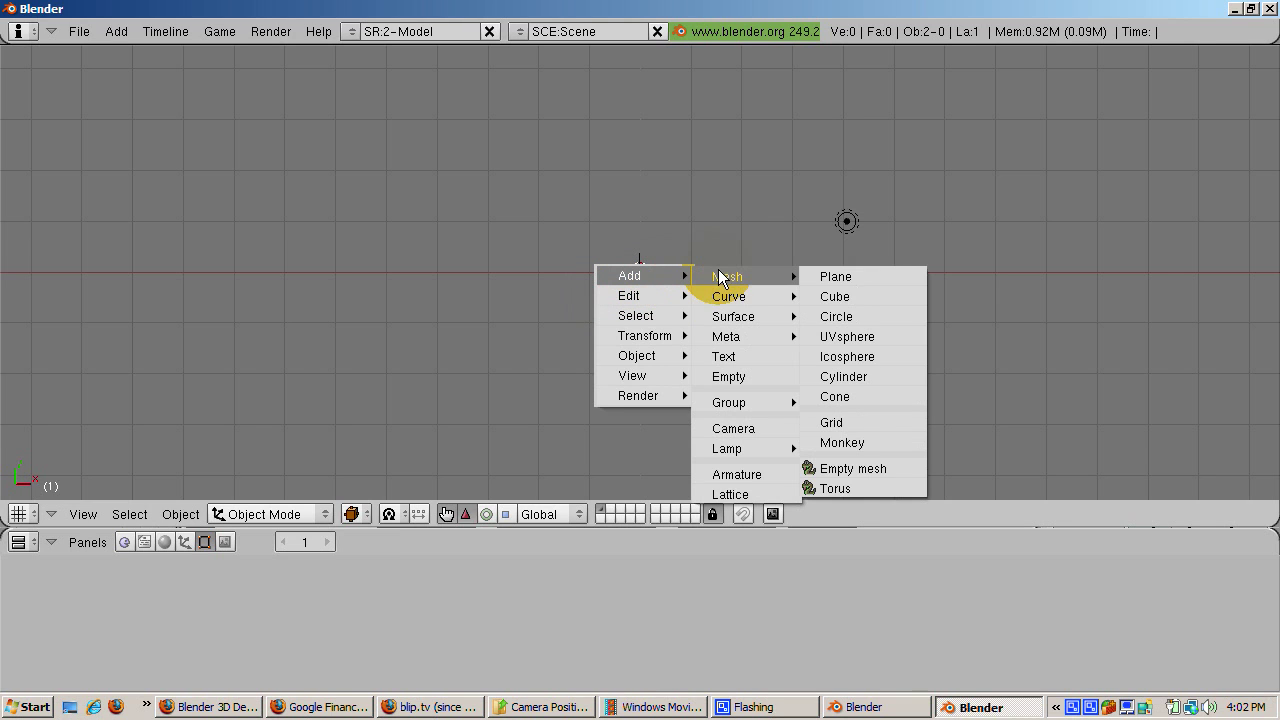
left_click(841, 442)
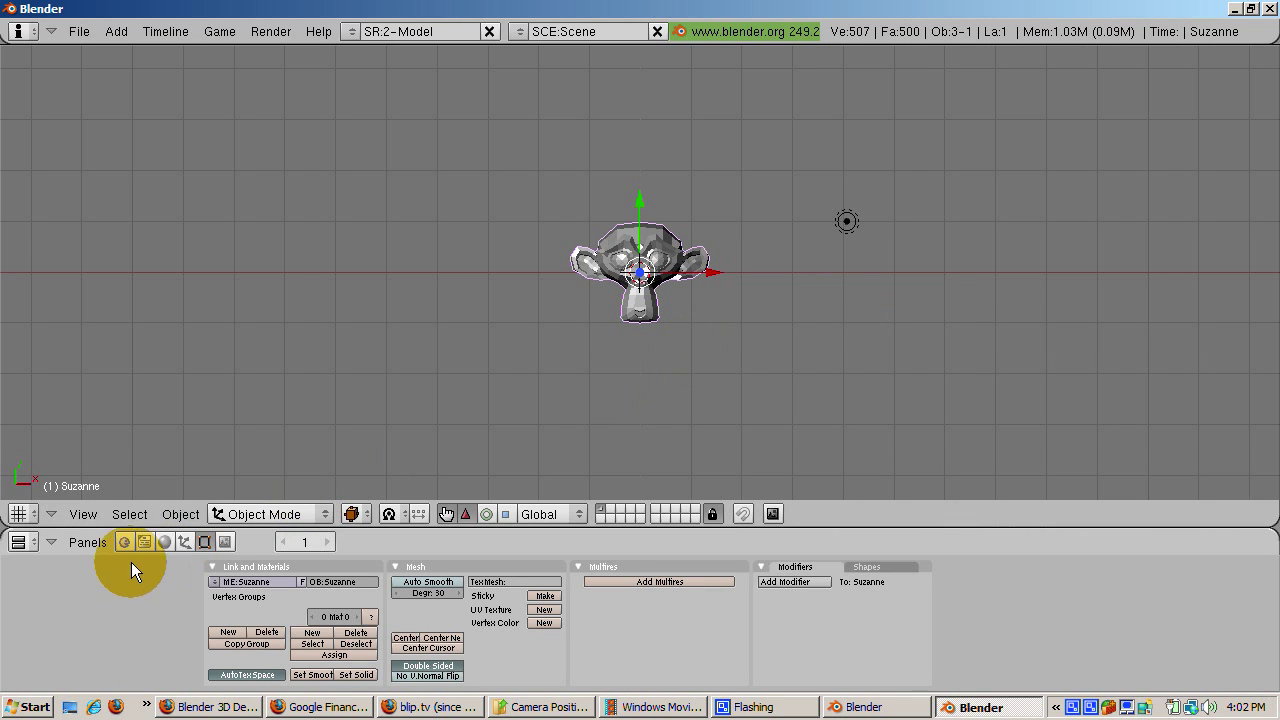
- Add a new material to the monkey and colour it pure green with R 0.000, G 1.000, B 0.000
left_click(164, 544)
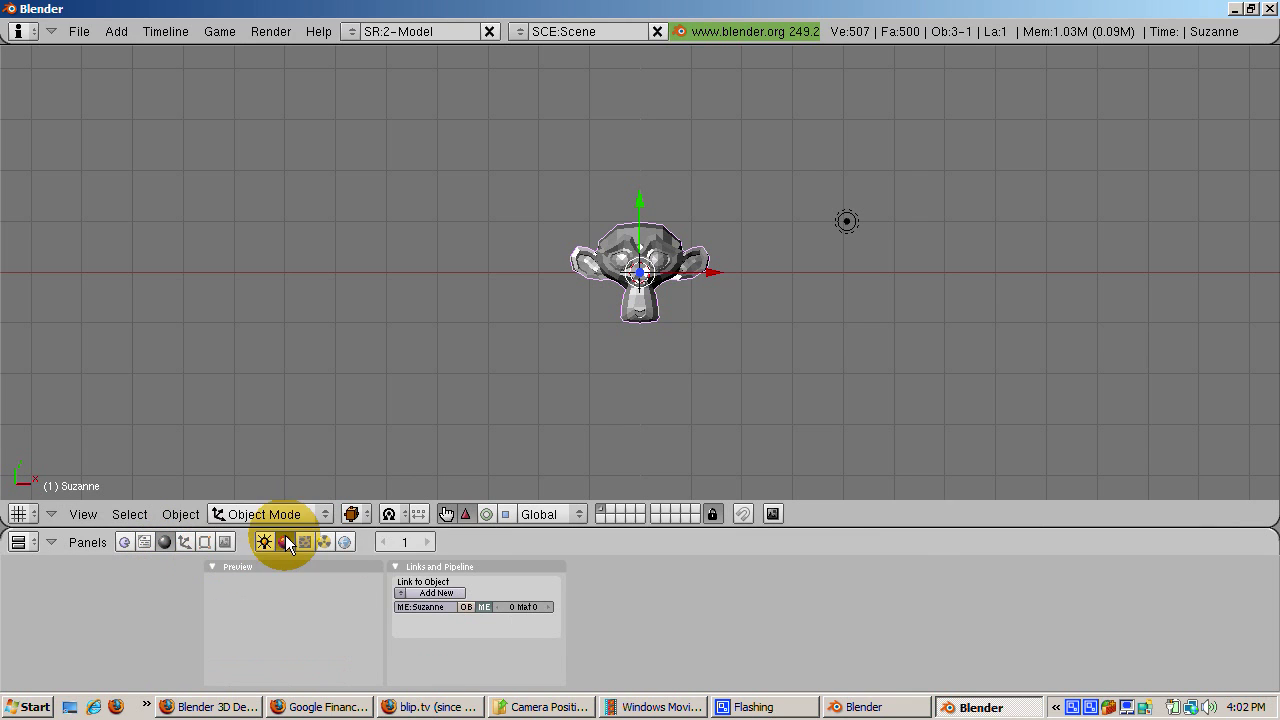
left_click(421, 589)
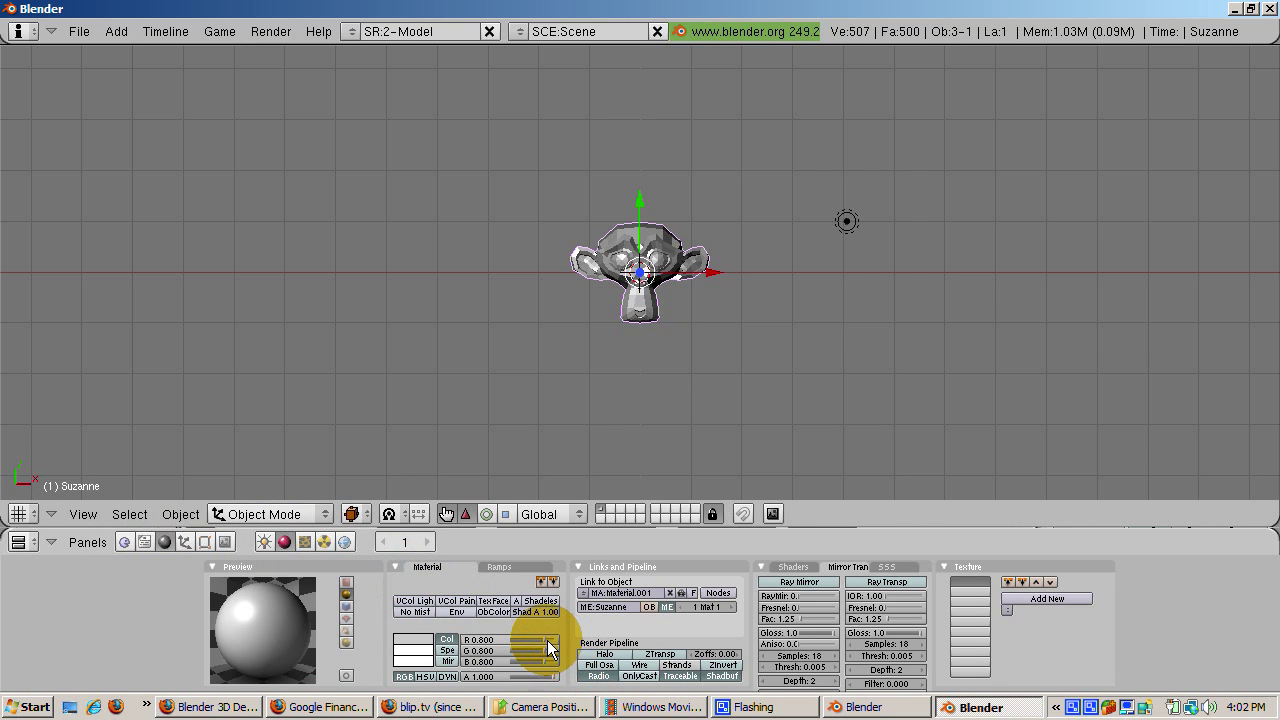
left_click_drag(543, 640, 495, 656)
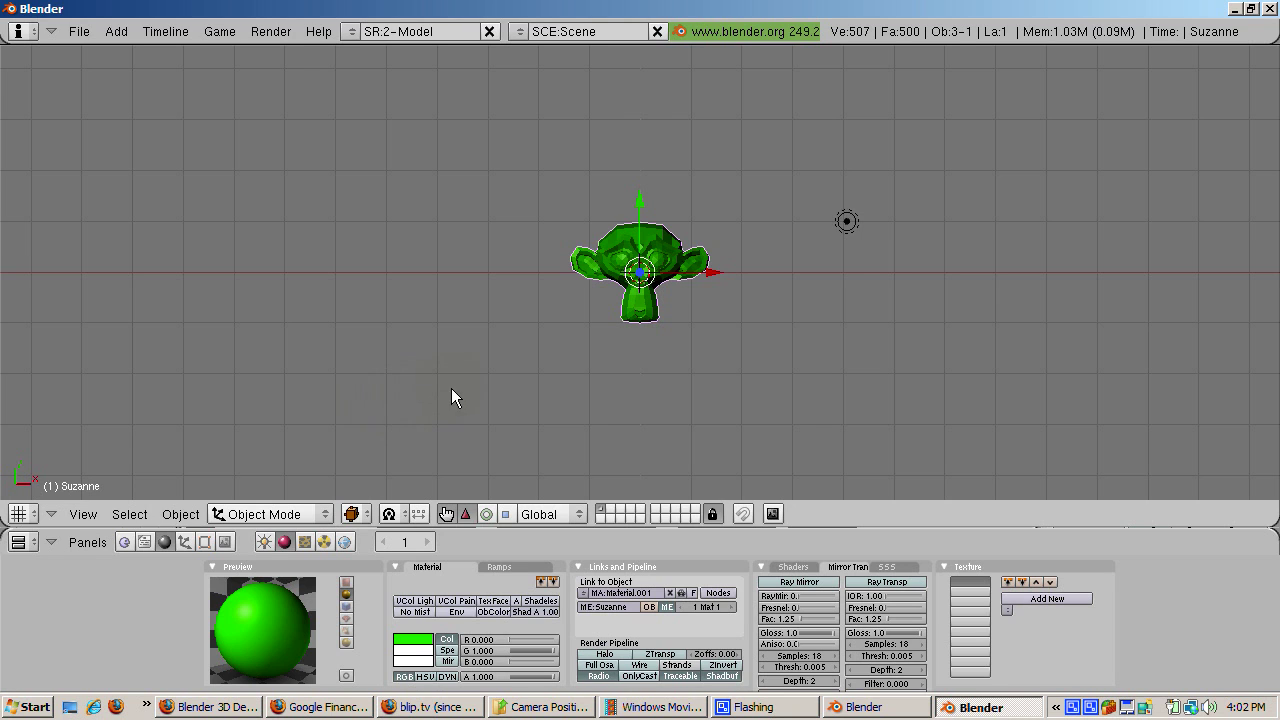
- Apply Set Smooth to all of the monkey's faces in Edit Mode and return to Object Mode
key("Tab")
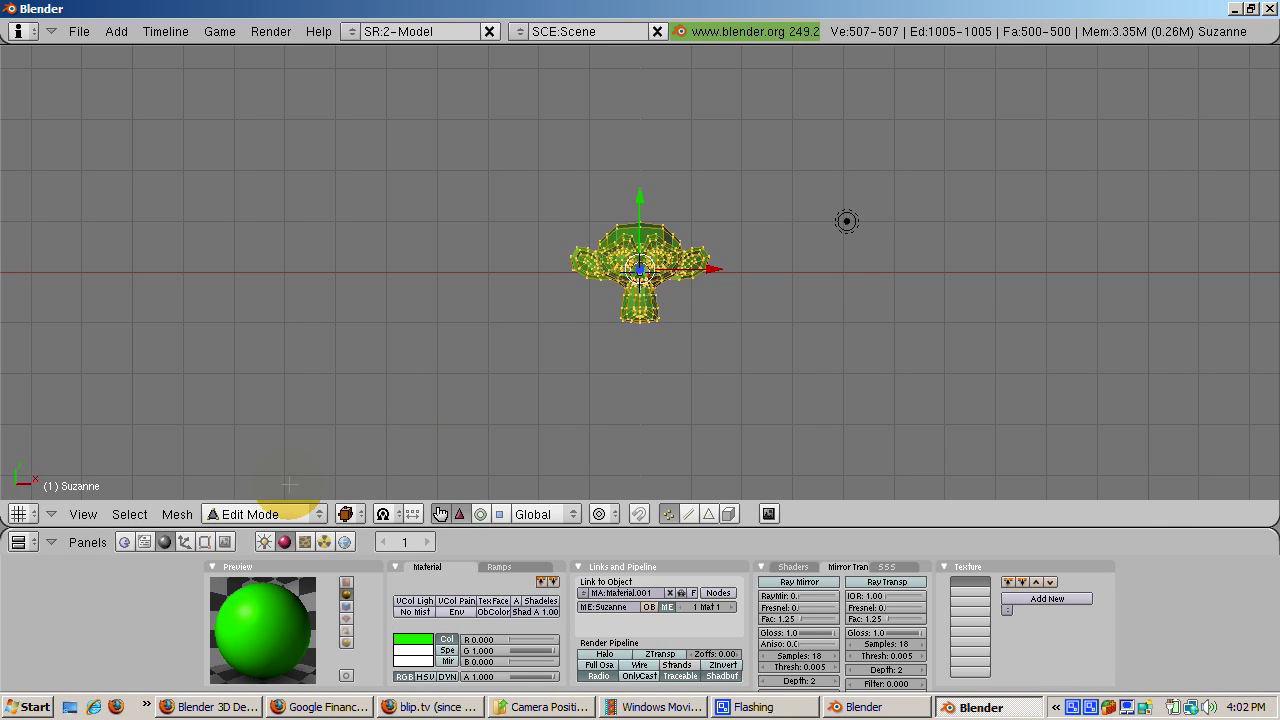
left_click(204, 542)
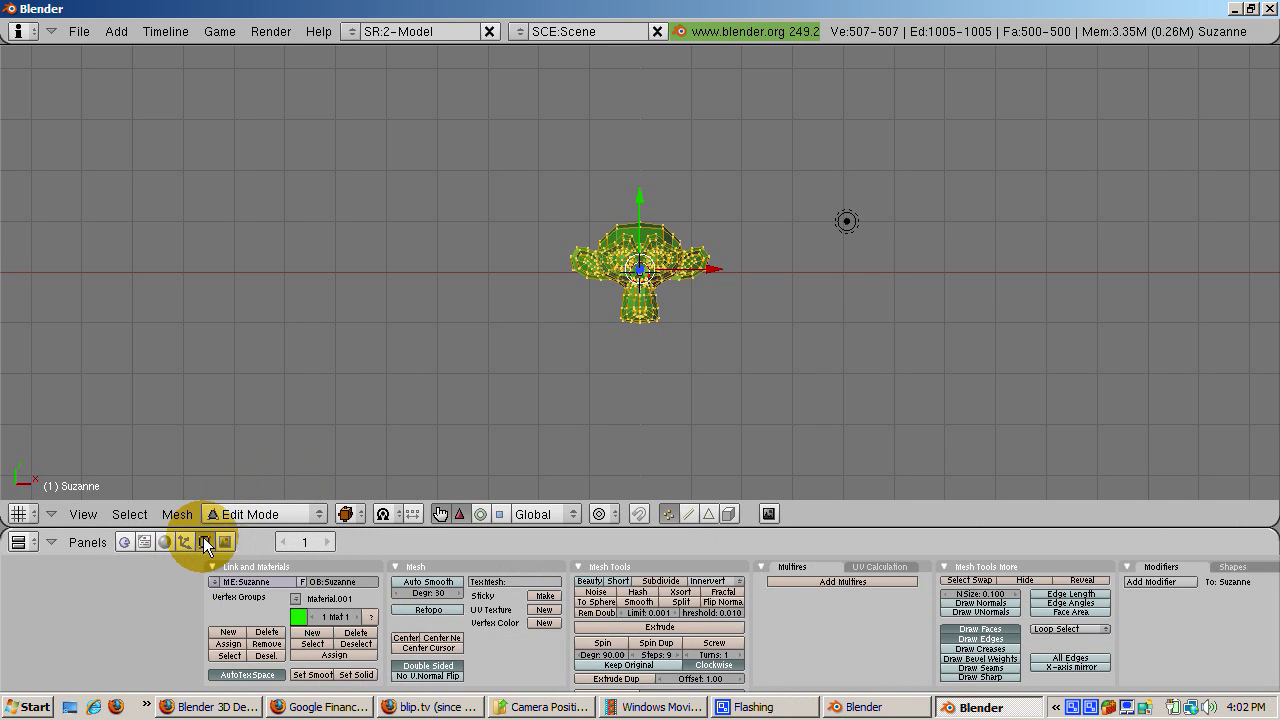
left_click(316, 676)
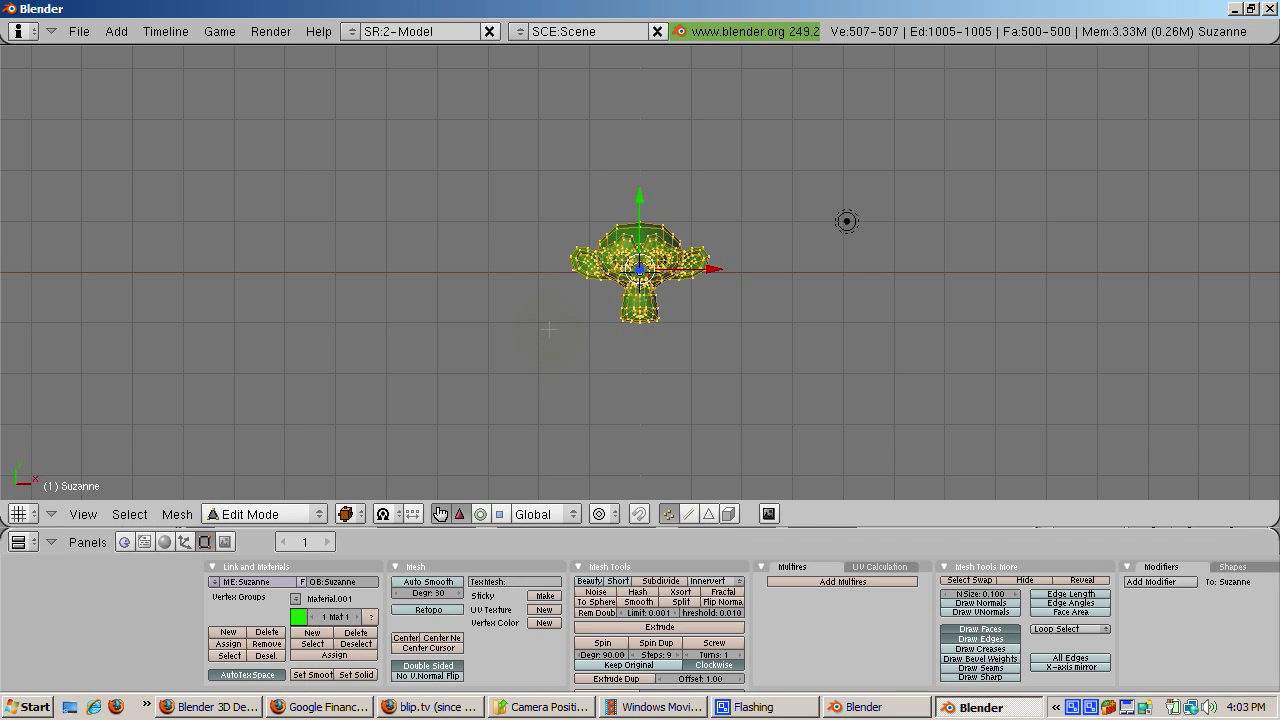
key("Tab")
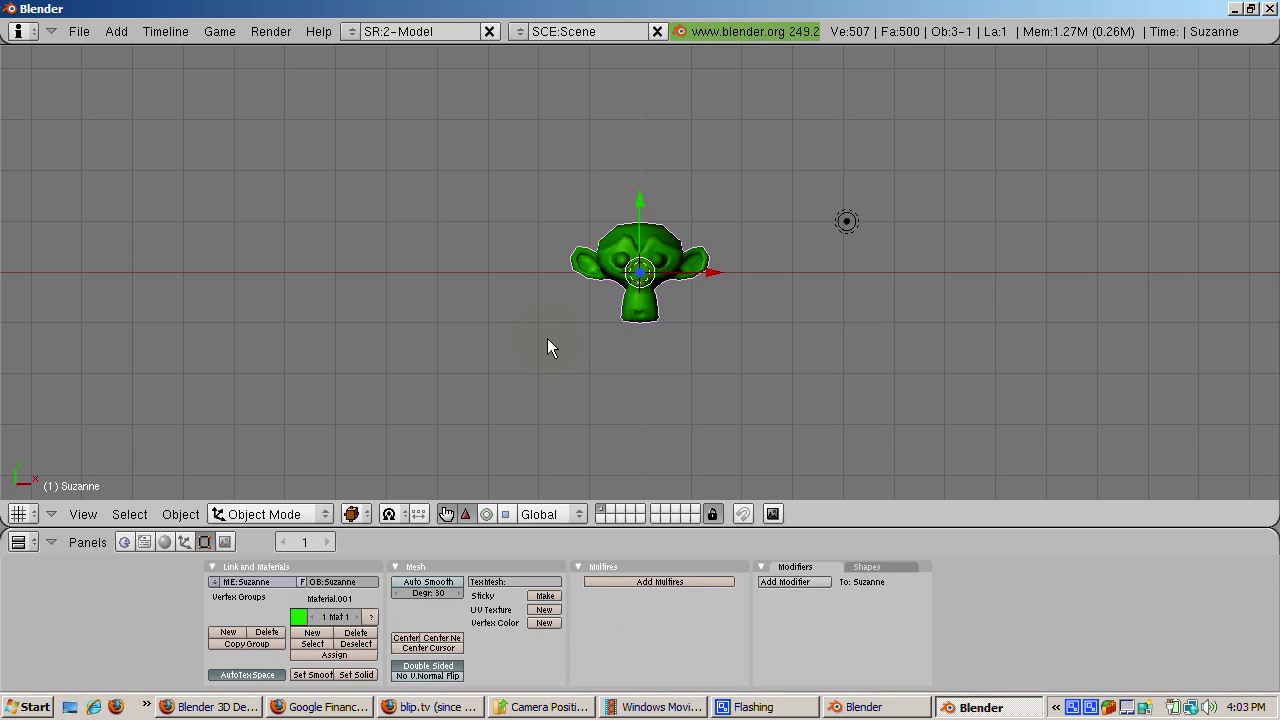
- Hide the transform manipulator and set the 3D view's draw type to Shaded with the whole scene framed
left_click(441, 514)
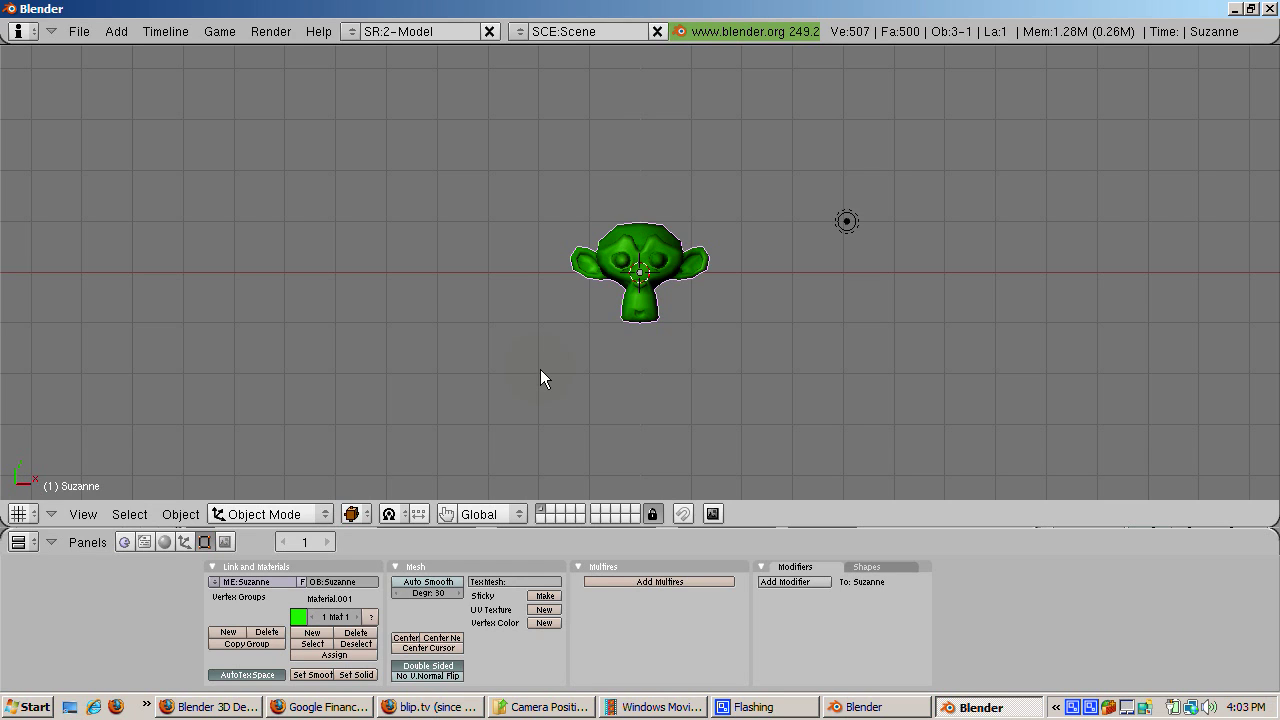
key("Home")
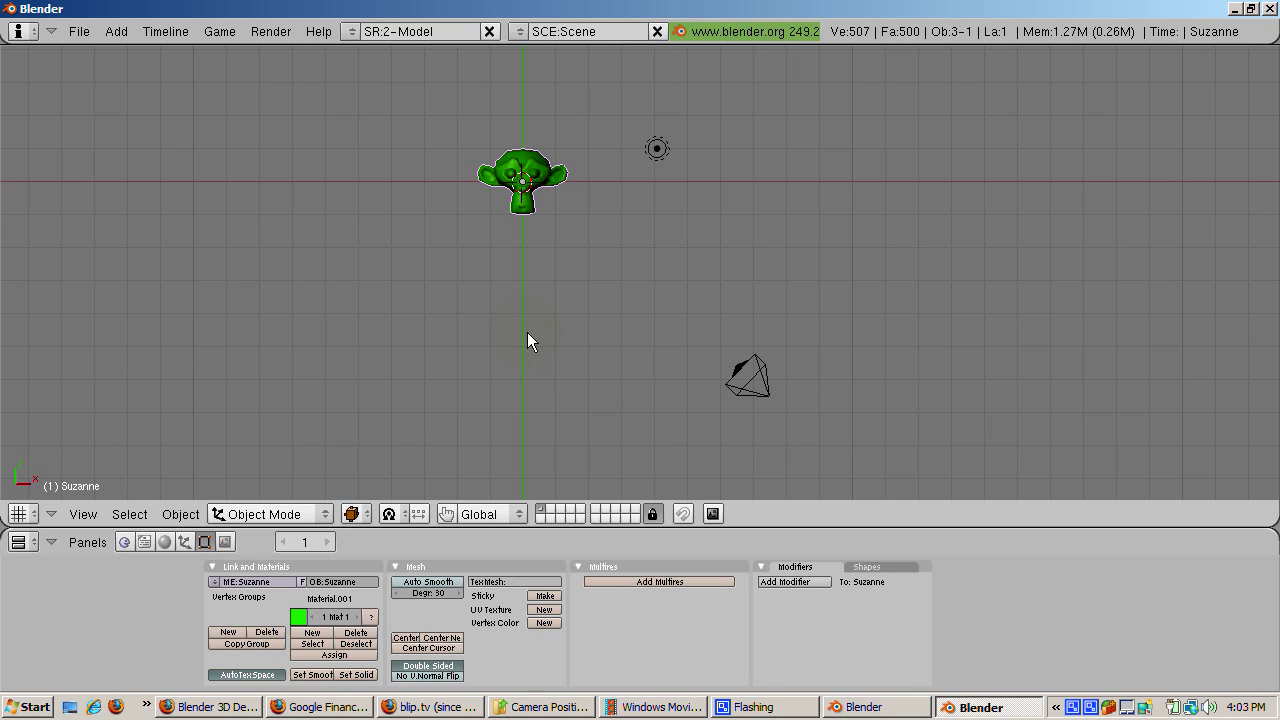
left_click(356, 516)
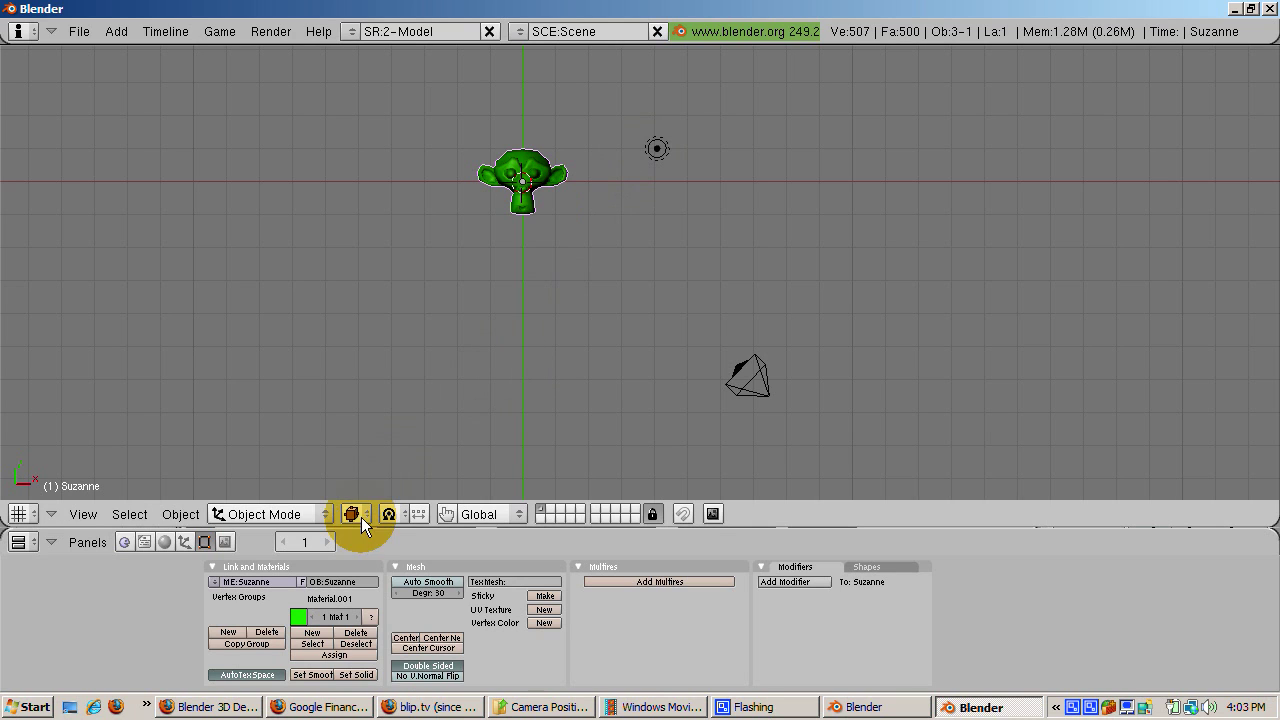
left_click(361, 517)
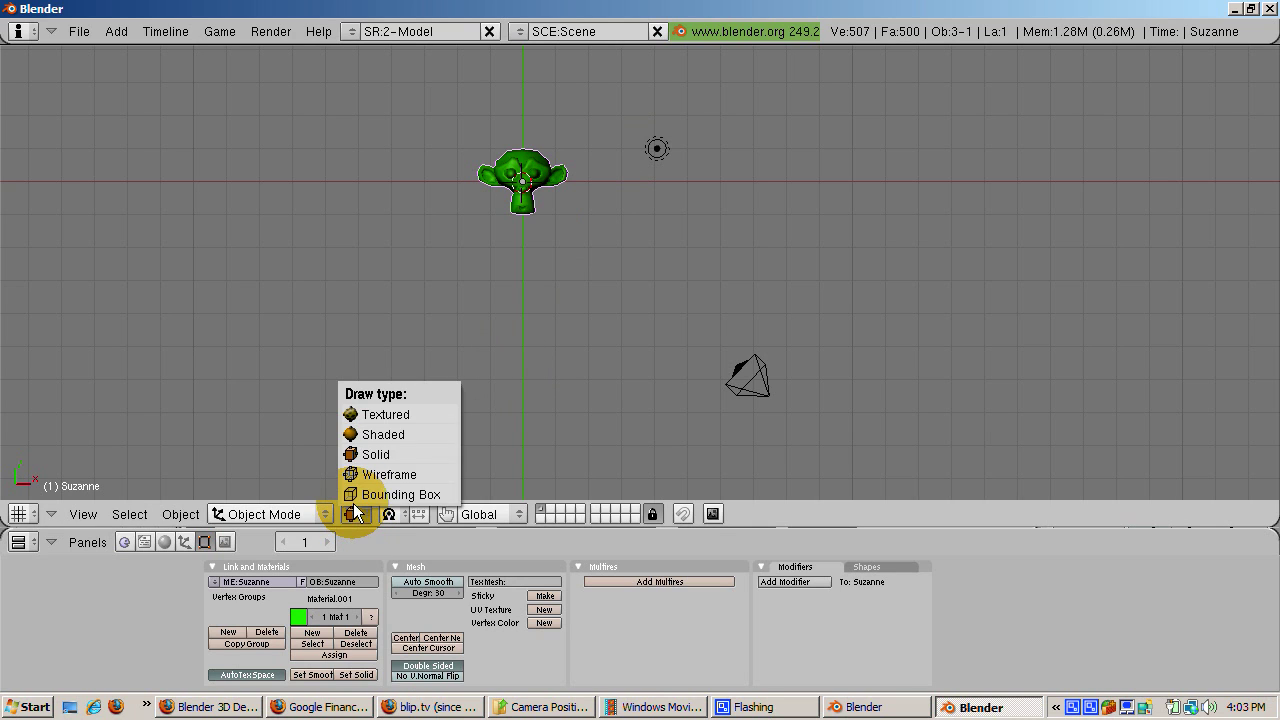
left_click(369, 436)
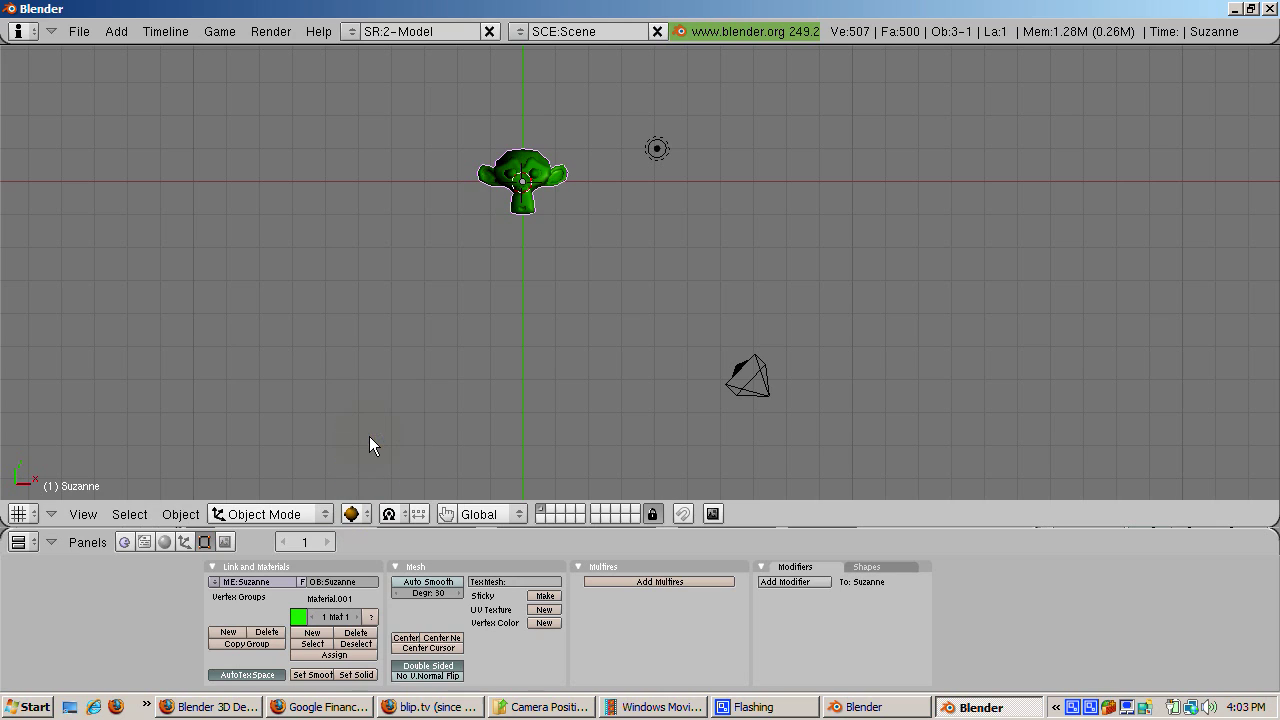
- Reposition the lamp slightly in the top view, and in the front view shift it about 1.7 units along X, close to the camera
right_click(664, 144)
key("g")
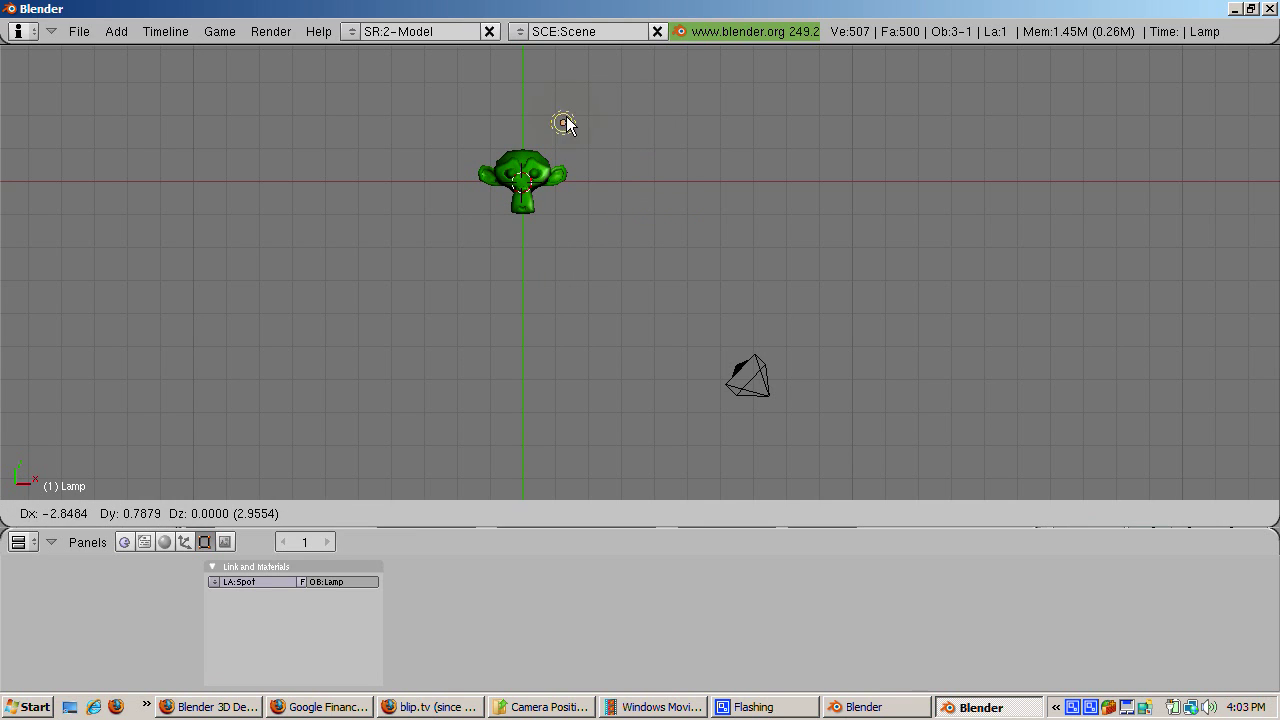
left_click(653, 155)
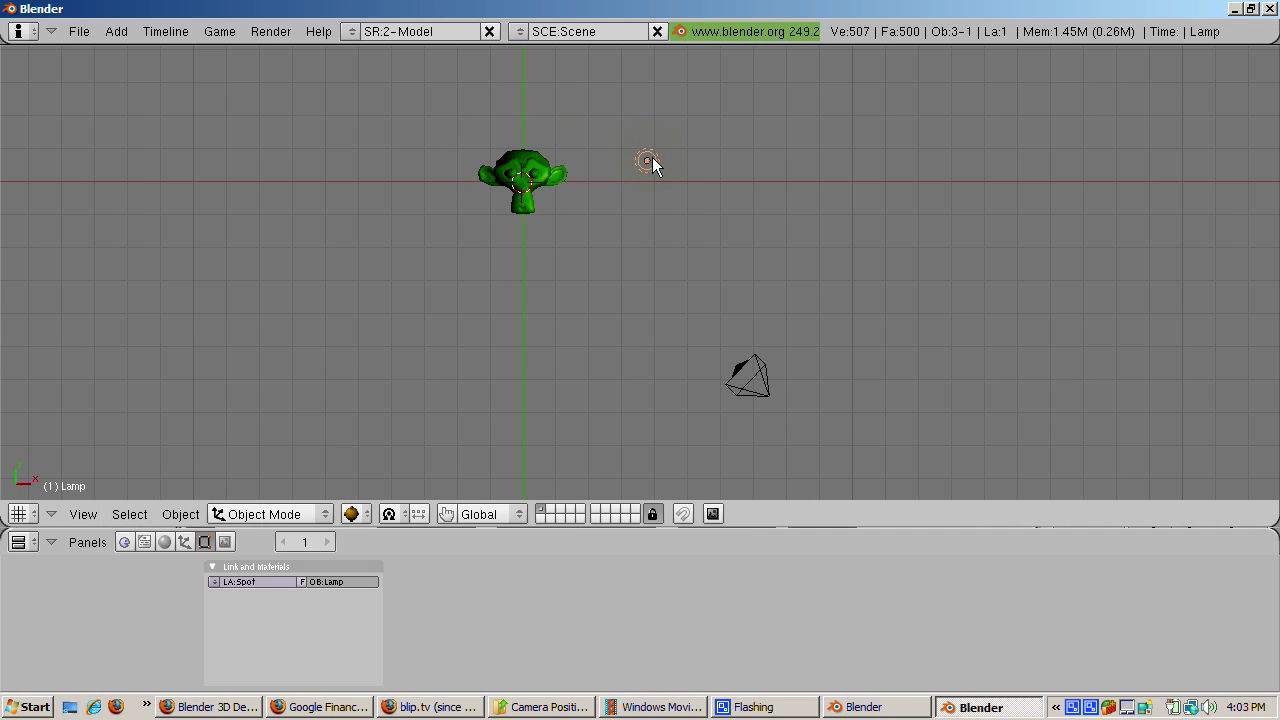
key("KP_1")
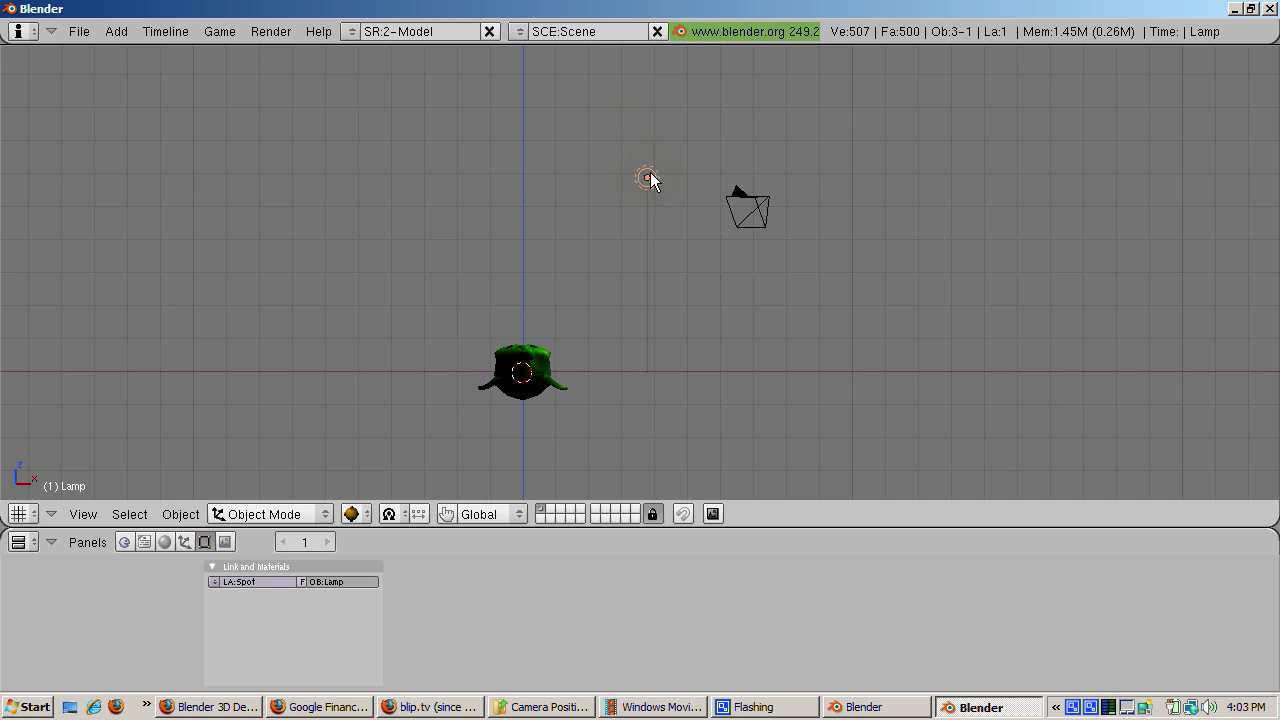
key("g")
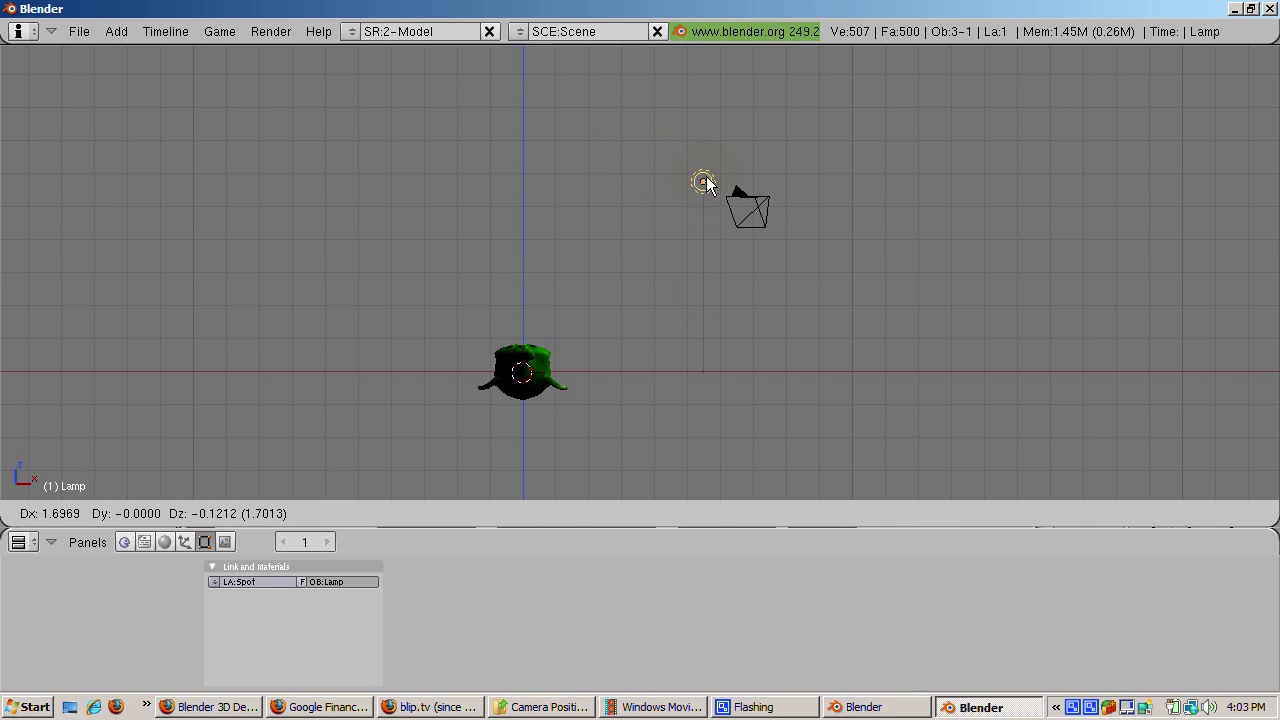
left_click(705, 177)
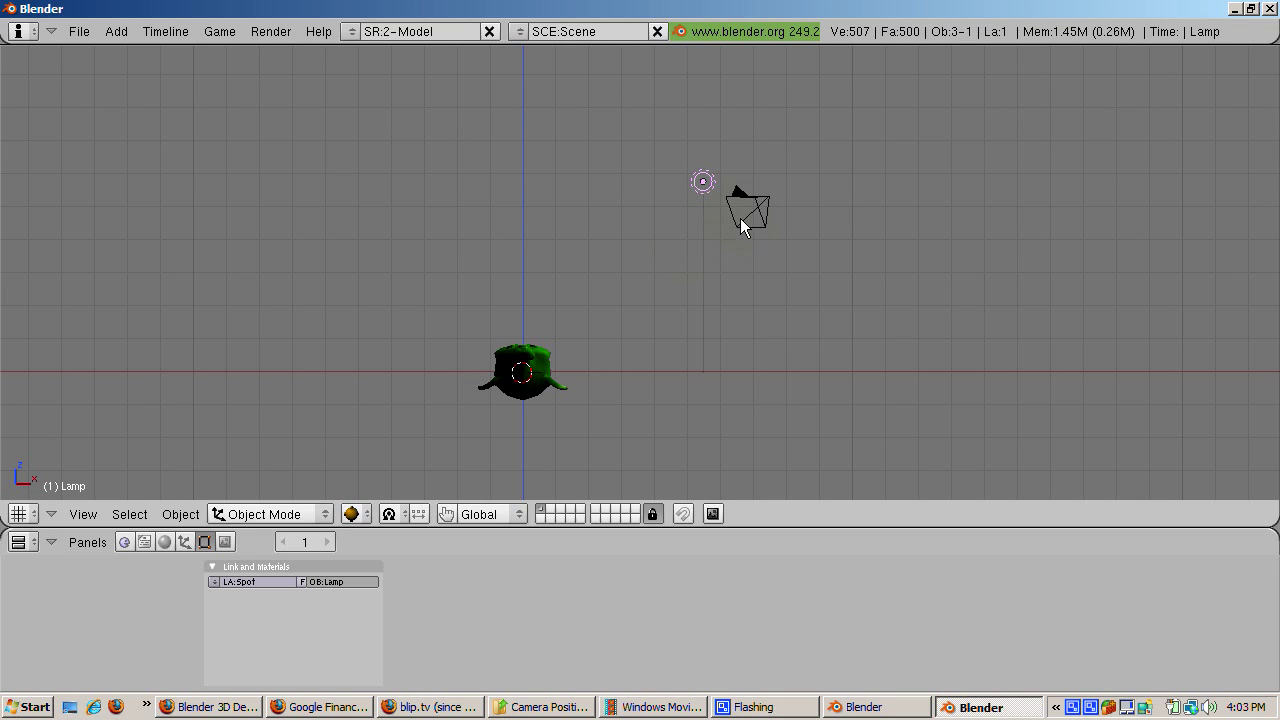
- Parent the lamp to the camera, with the camera as the parent object
right_click(712, 192)
right_click(751, 207)
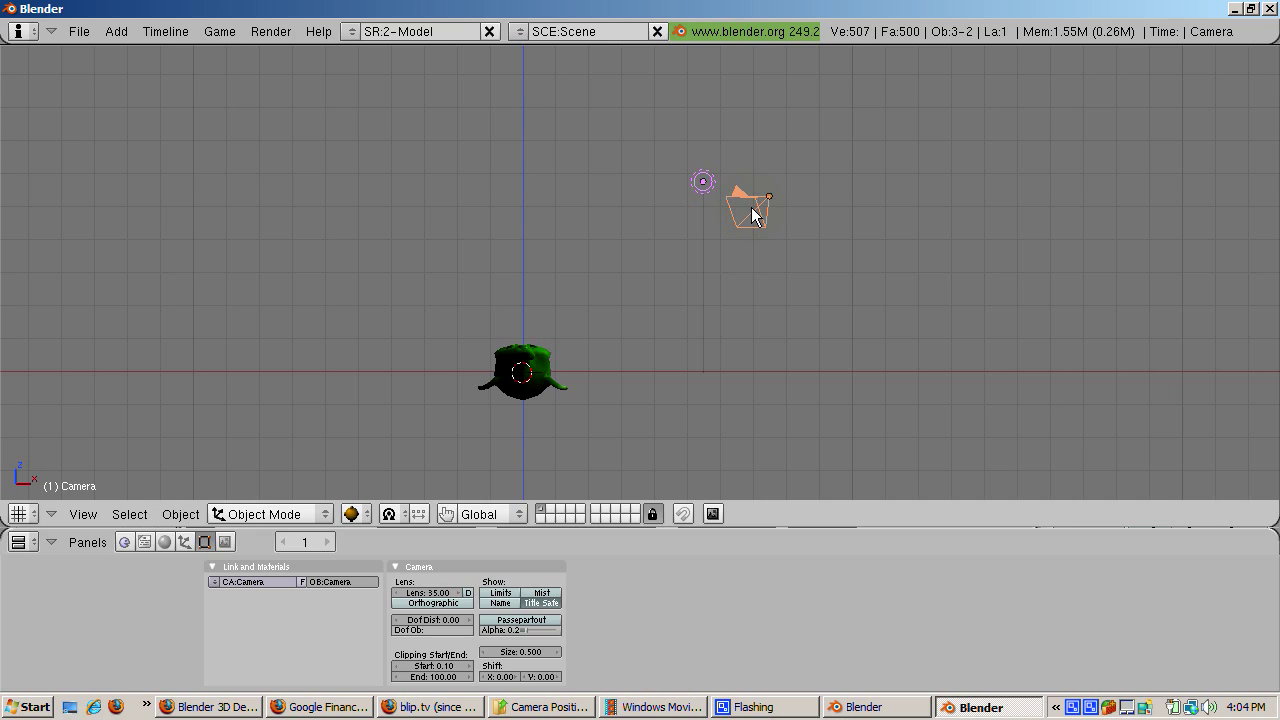
key("ctrl+p")
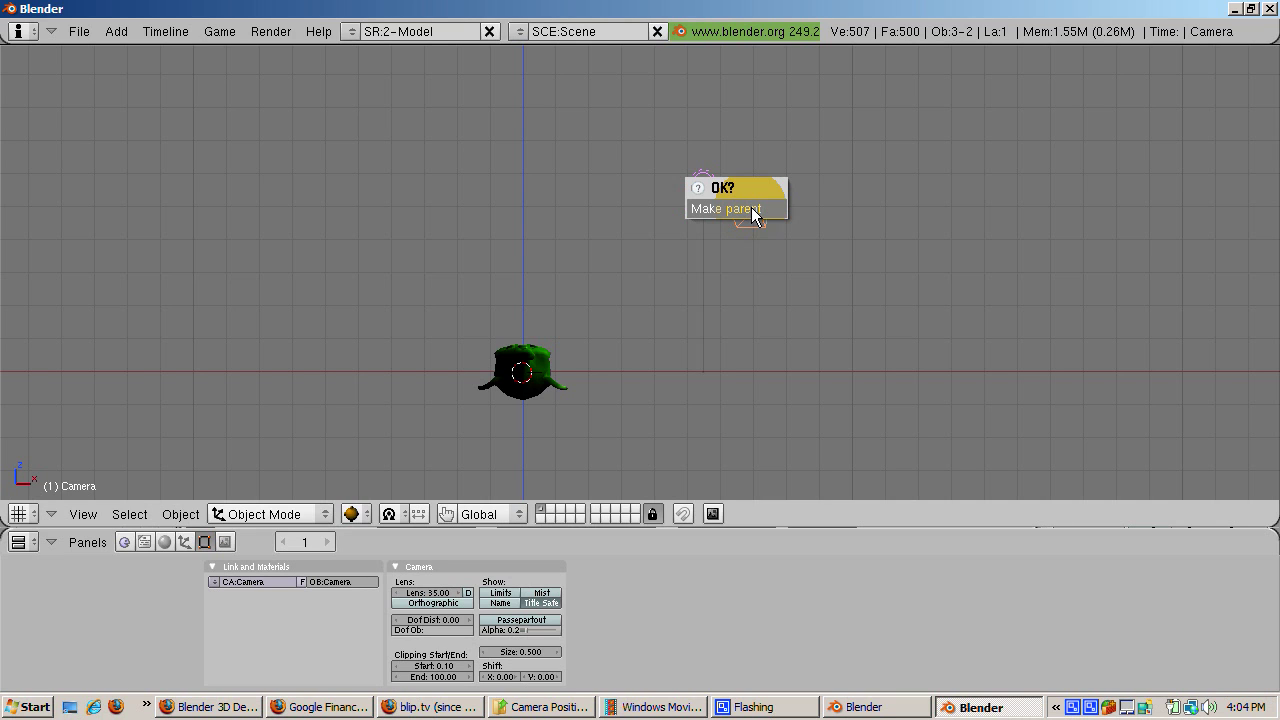
left_click(752, 208)
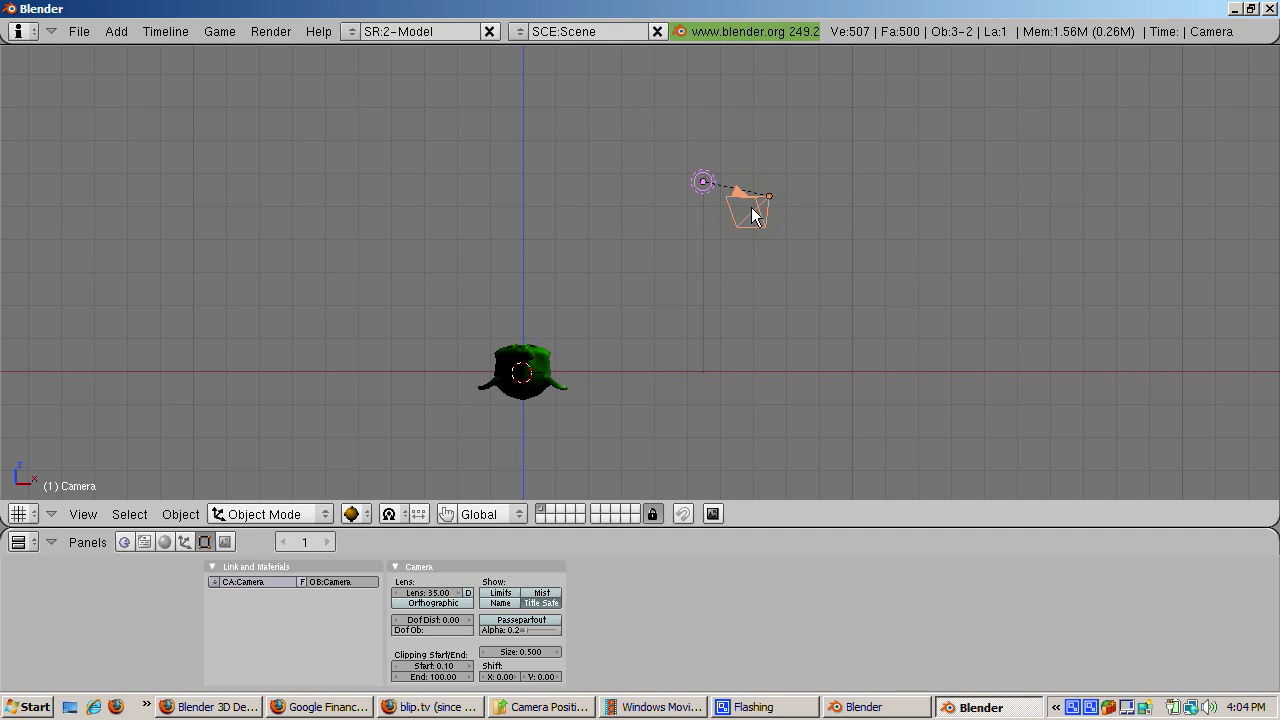
right_click(737, 197)
right_click(754, 229)
- Split the 3D view vertically into two areas and show the Camera view in the narrower one
left_click_drag(808, 555, 816, 530)
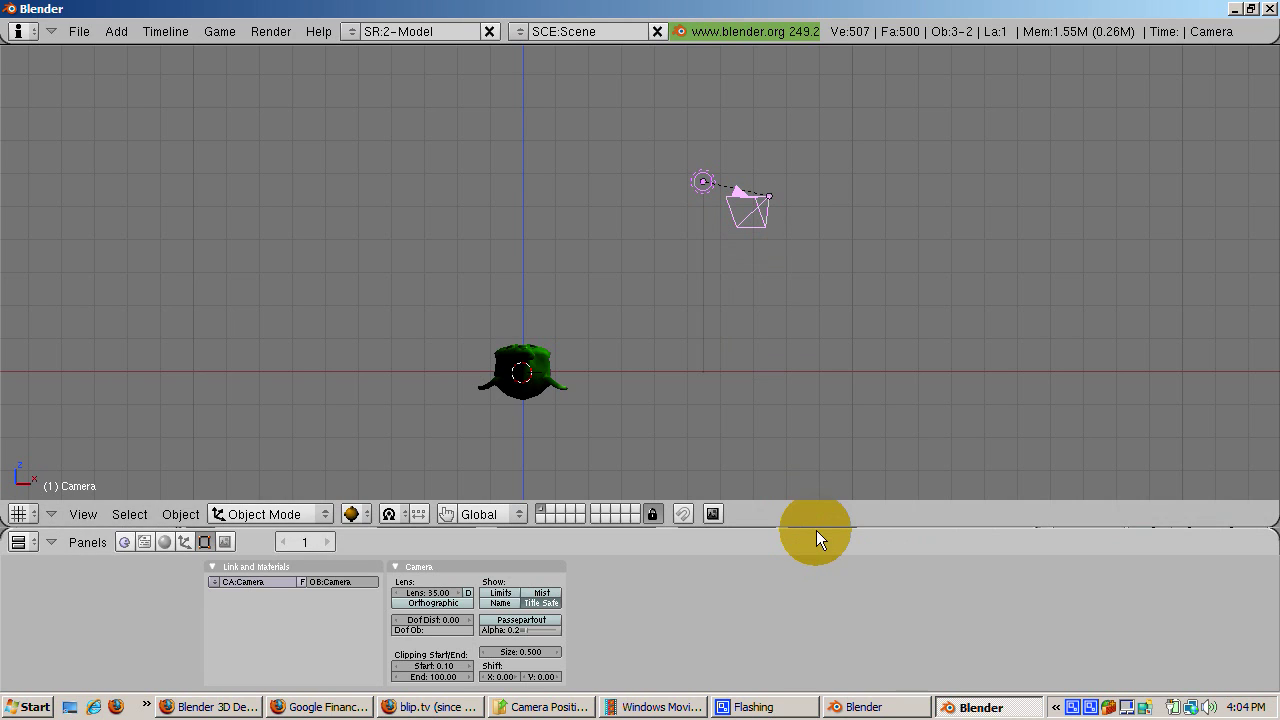
right_click(814, 525)
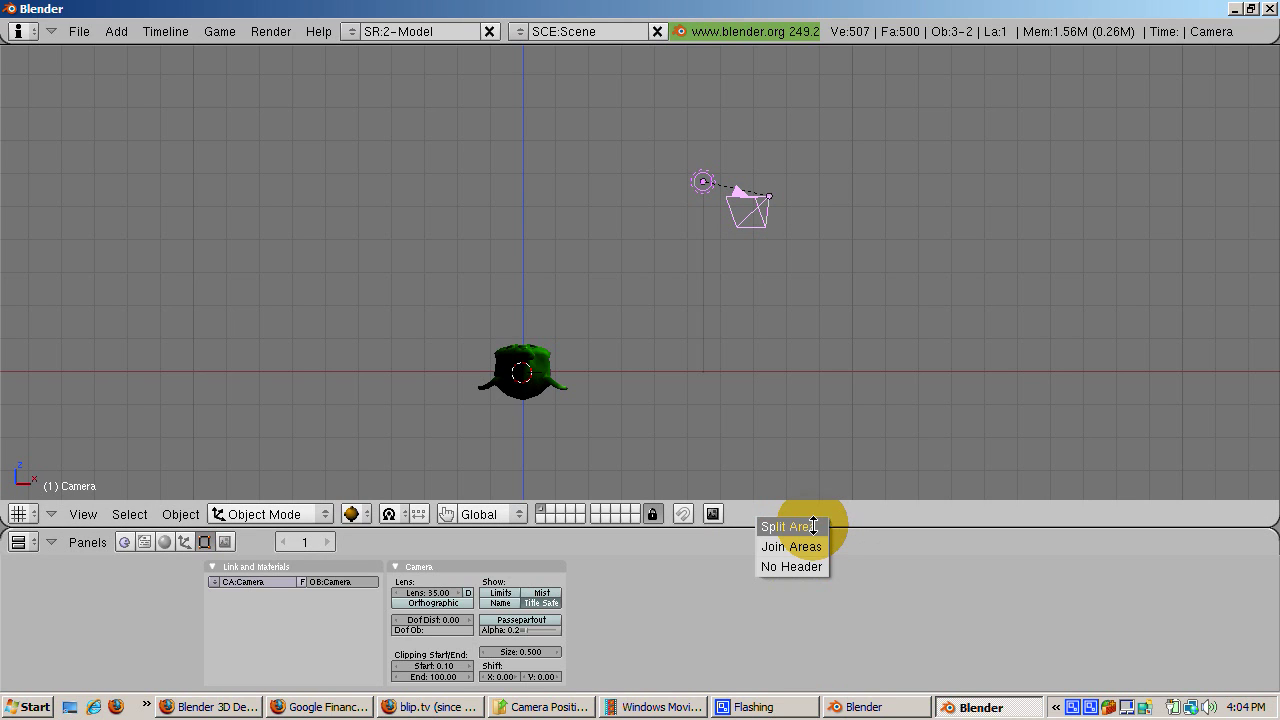
left_click(813, 526)
left_click(808, 518)
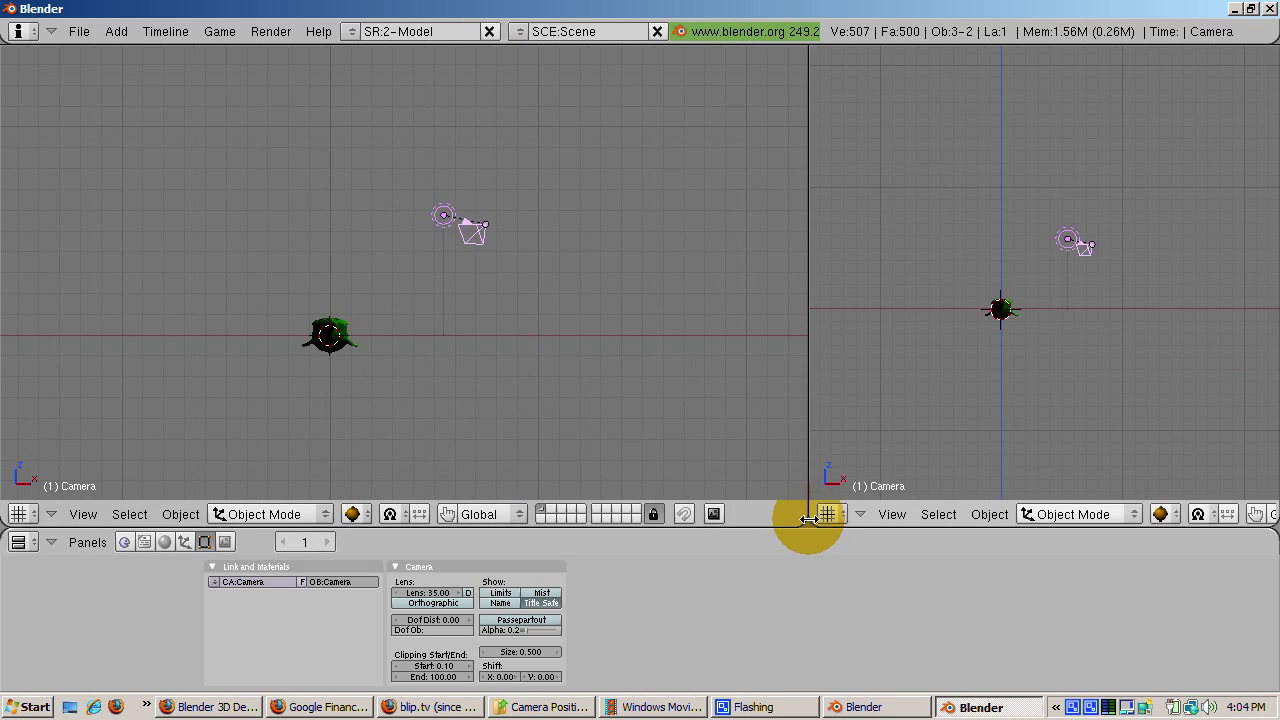
left_click(892, 514)
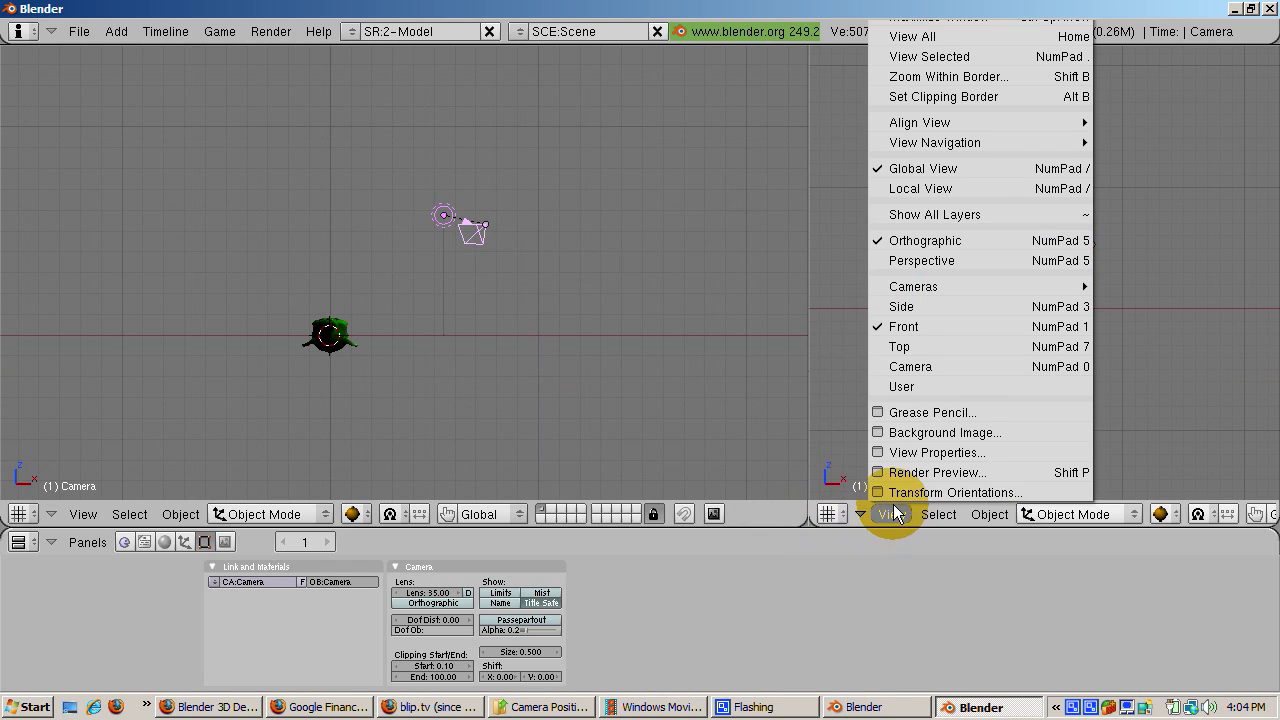
left_click(893, 367)
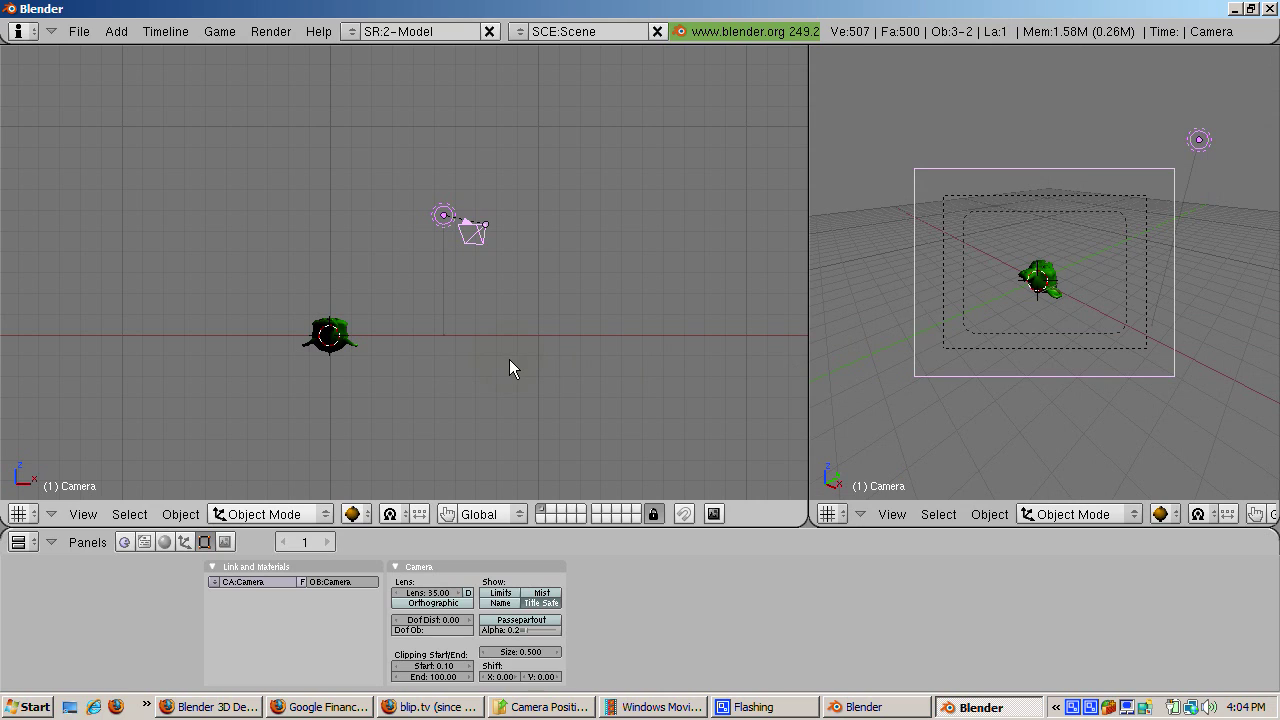
- Add a Track To constraint to the camera alone, with Suzanne as the target object
right_click(465, 232)
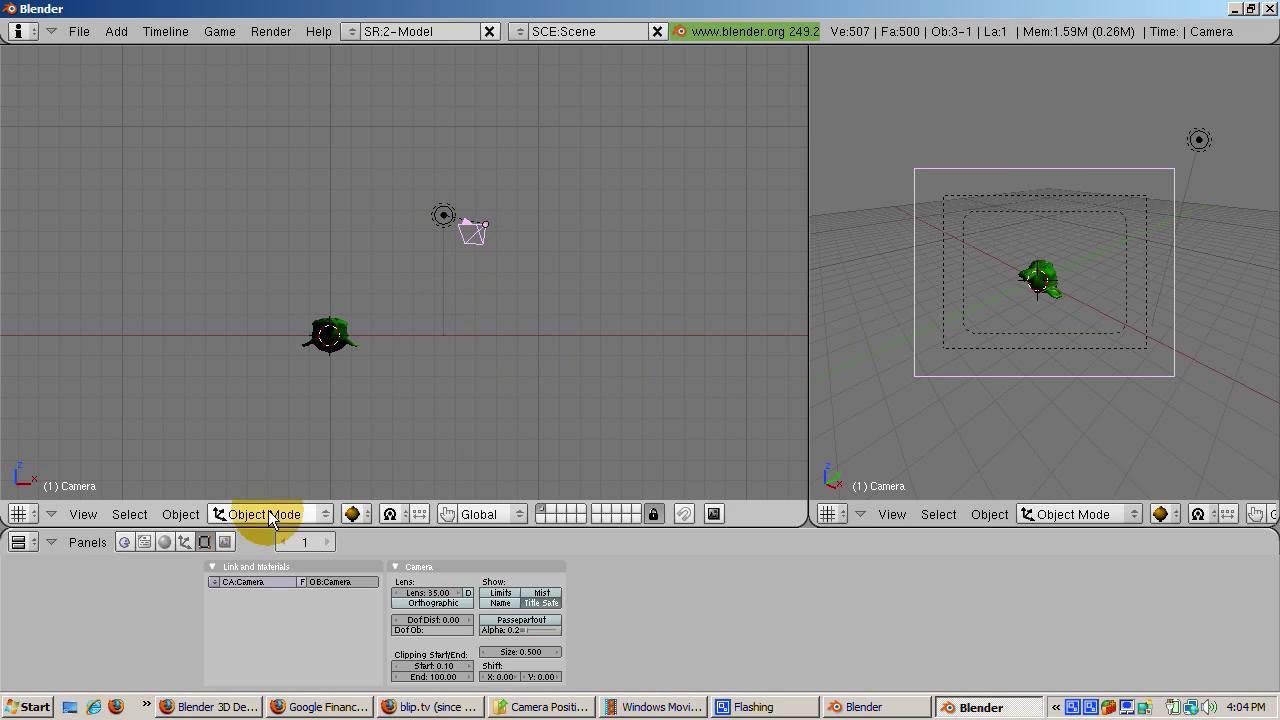
left_click(184, 541)
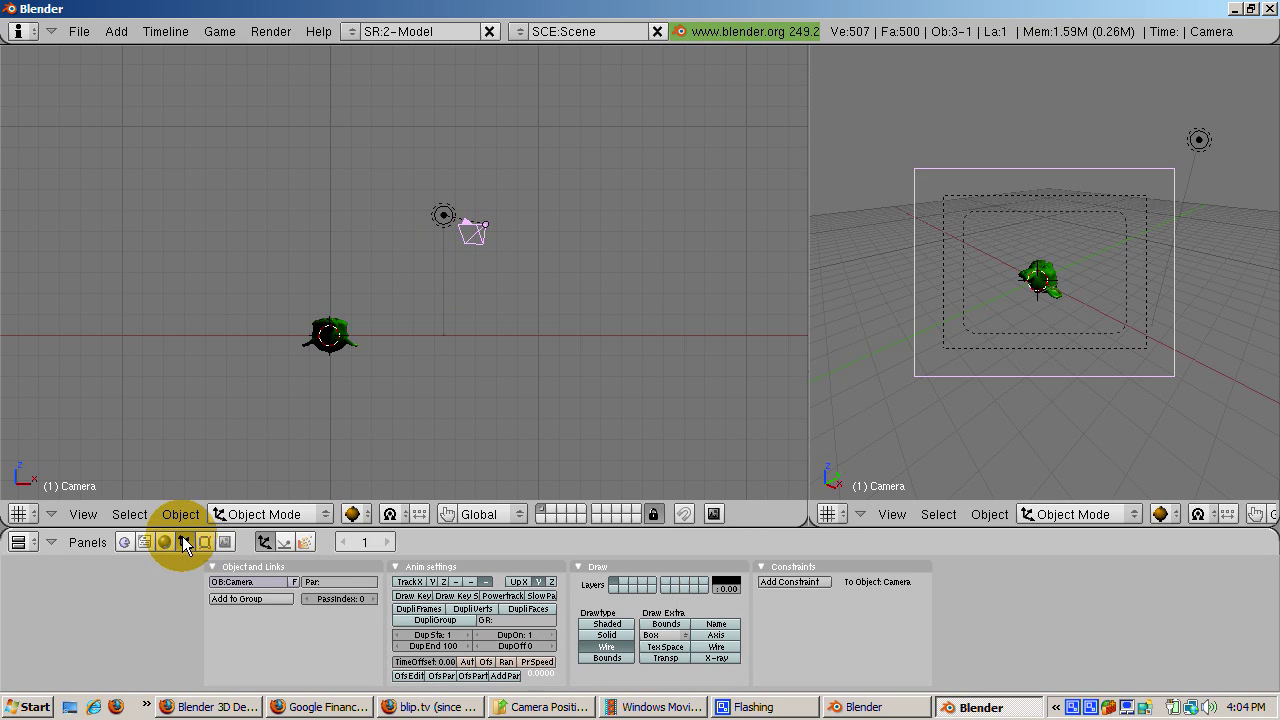
left_click(789, 581)
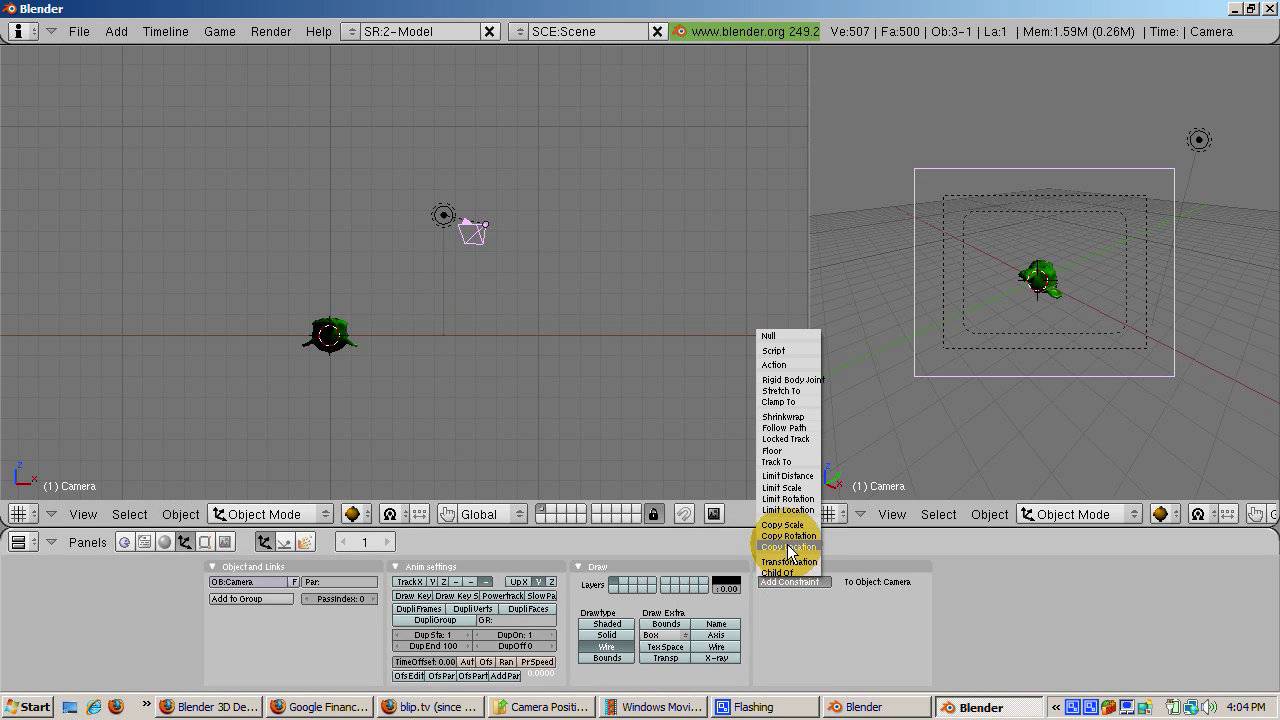
left_click(793, 461)
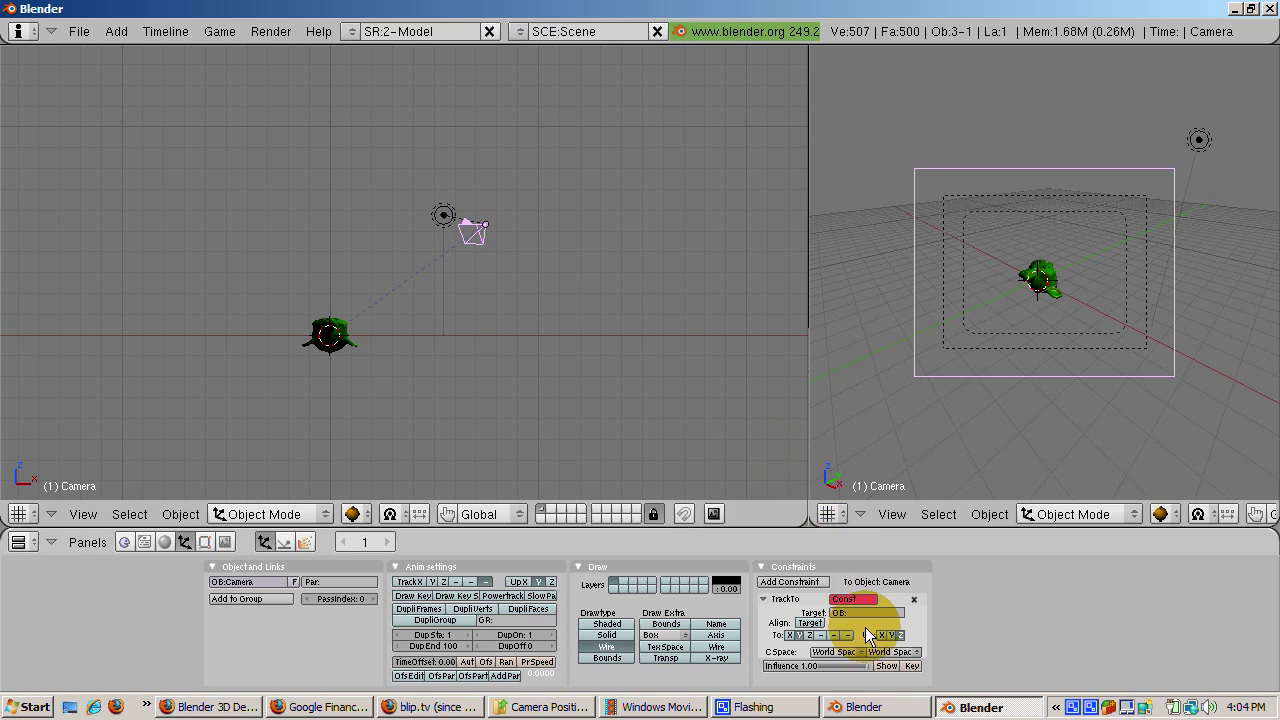
left_click(855, 614)
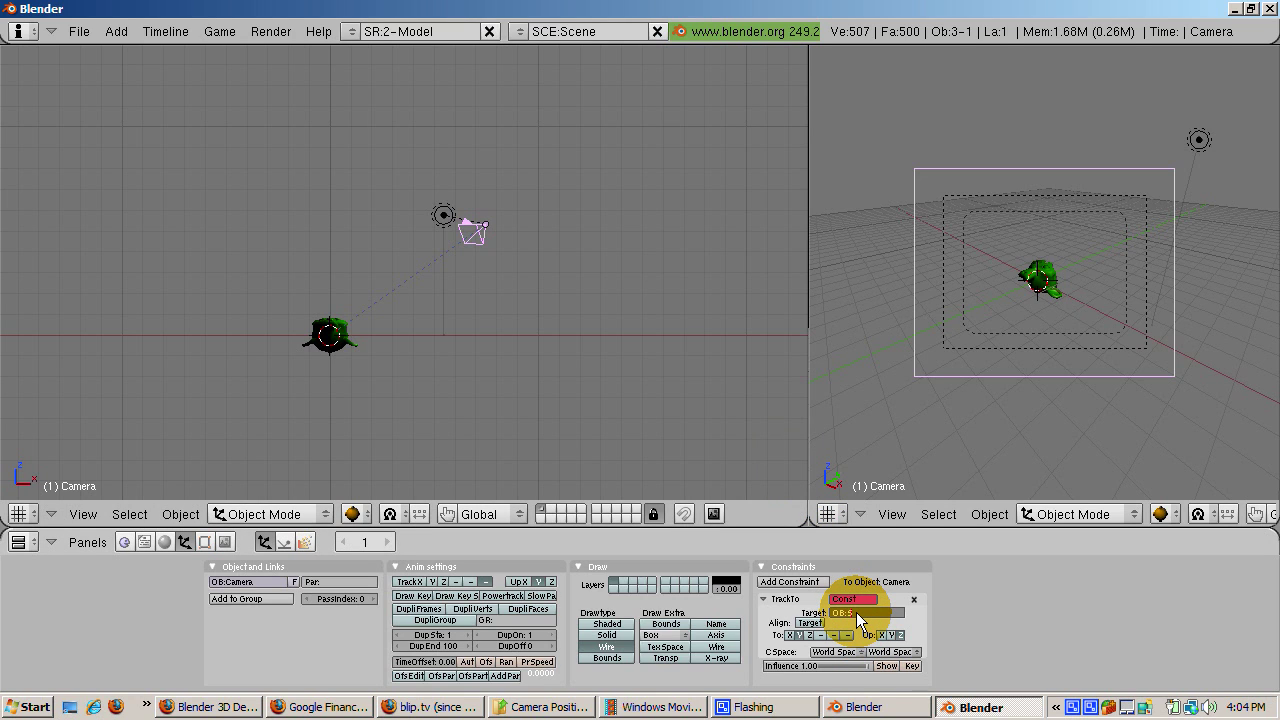
type("anne")
key("Return")
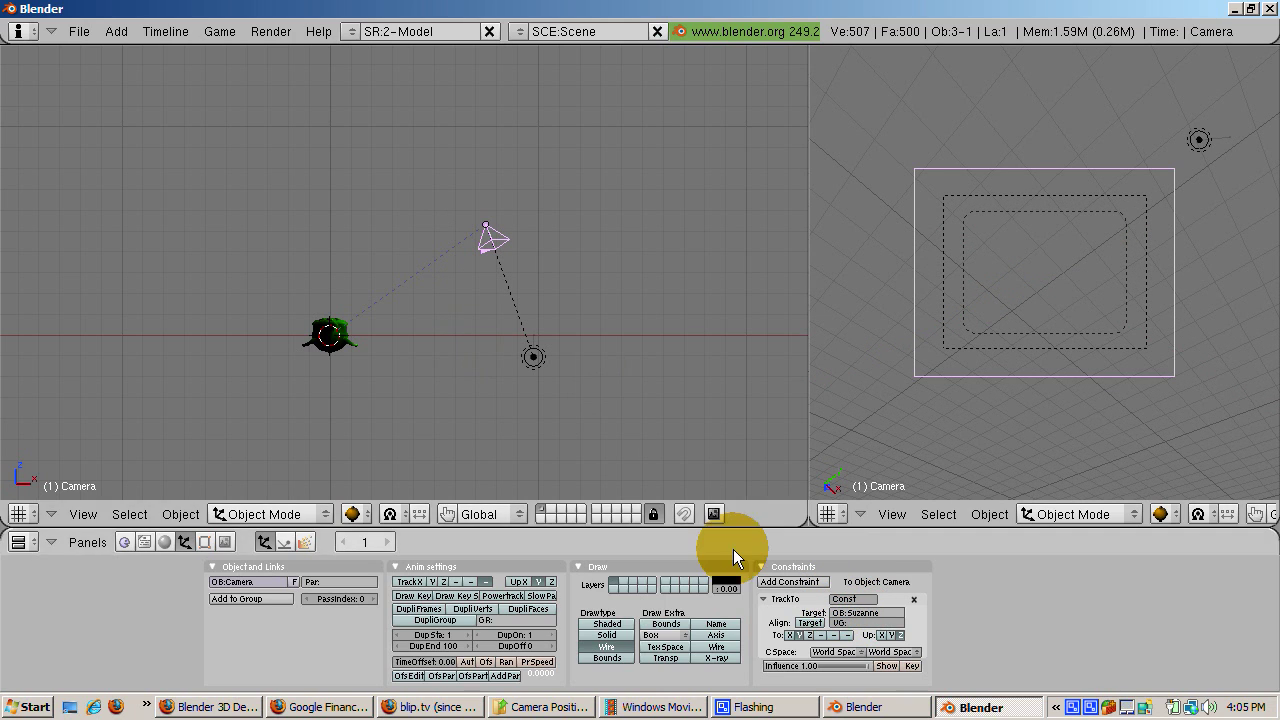
- Set the camera's Track To constraint to aim along -Z with Y up, and move the camera closer, above Suzanne
left_click(849, 636)
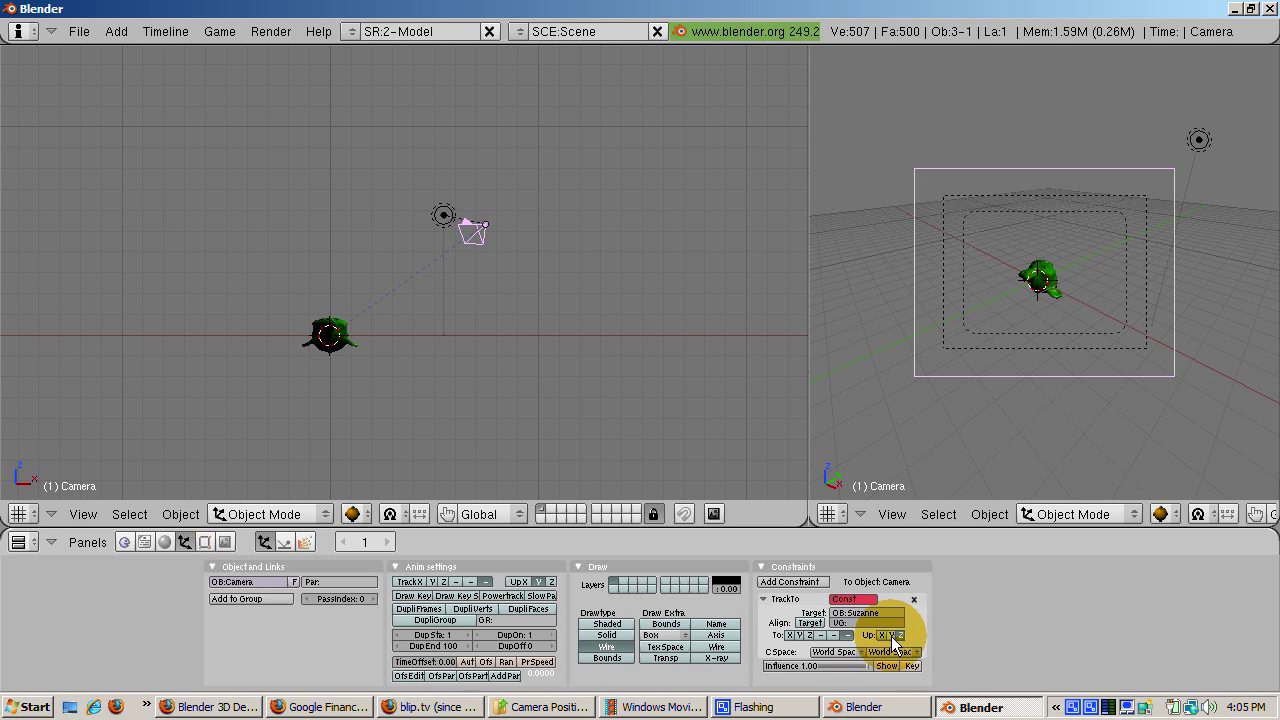
left_click(891, 636)
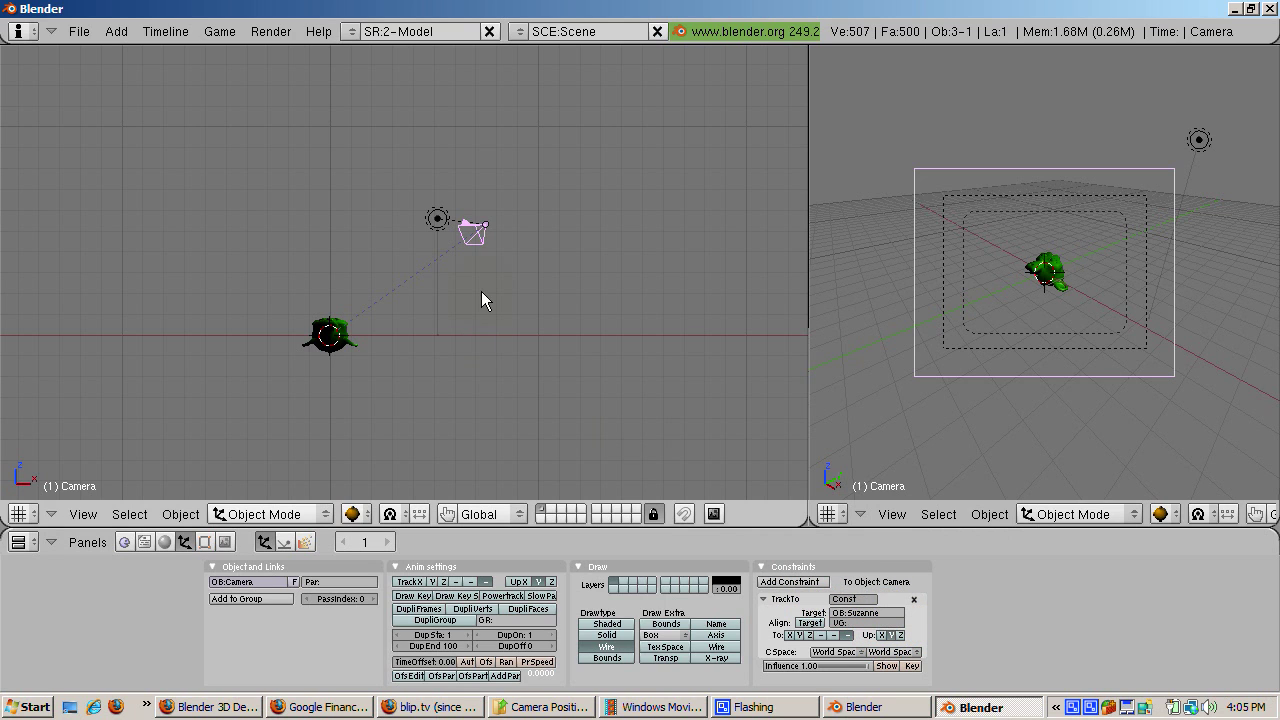
right_click_drag(478, 241, 368, 207)
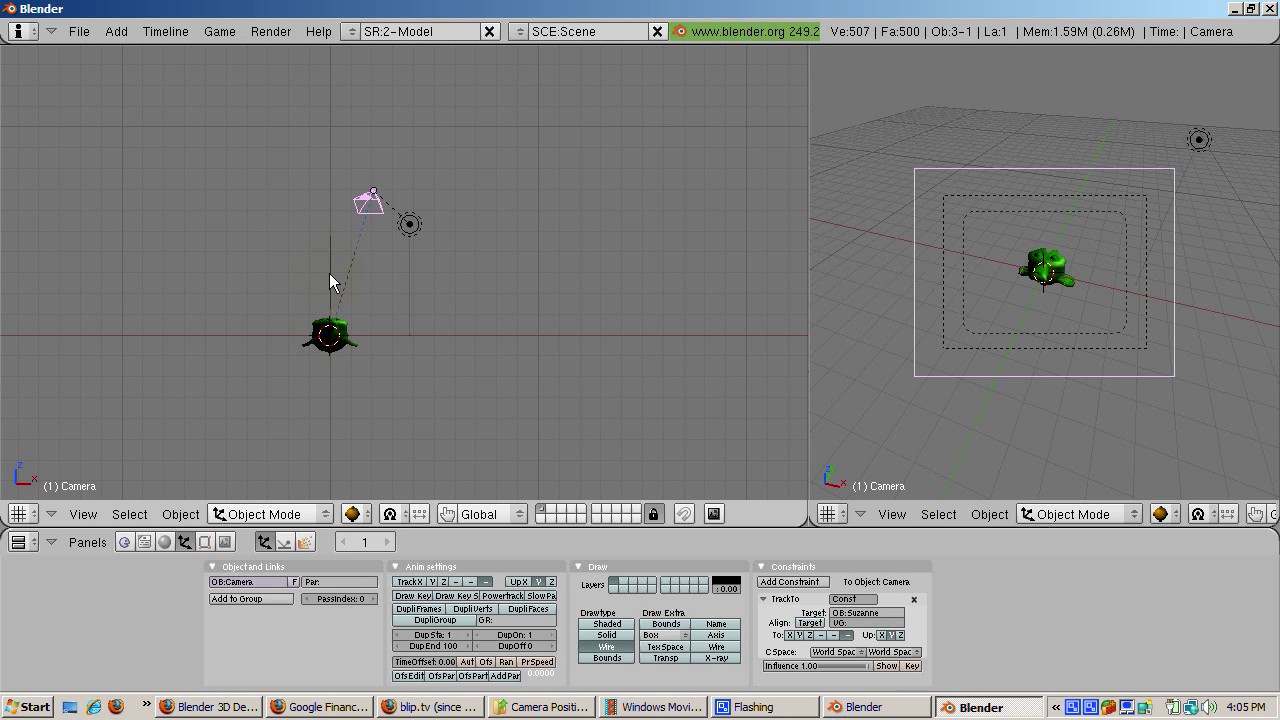
- Add an Empty at Suzanne's centre and set it as the target of the camera's Track To constraint
scroll(329, 274, "up", 2)
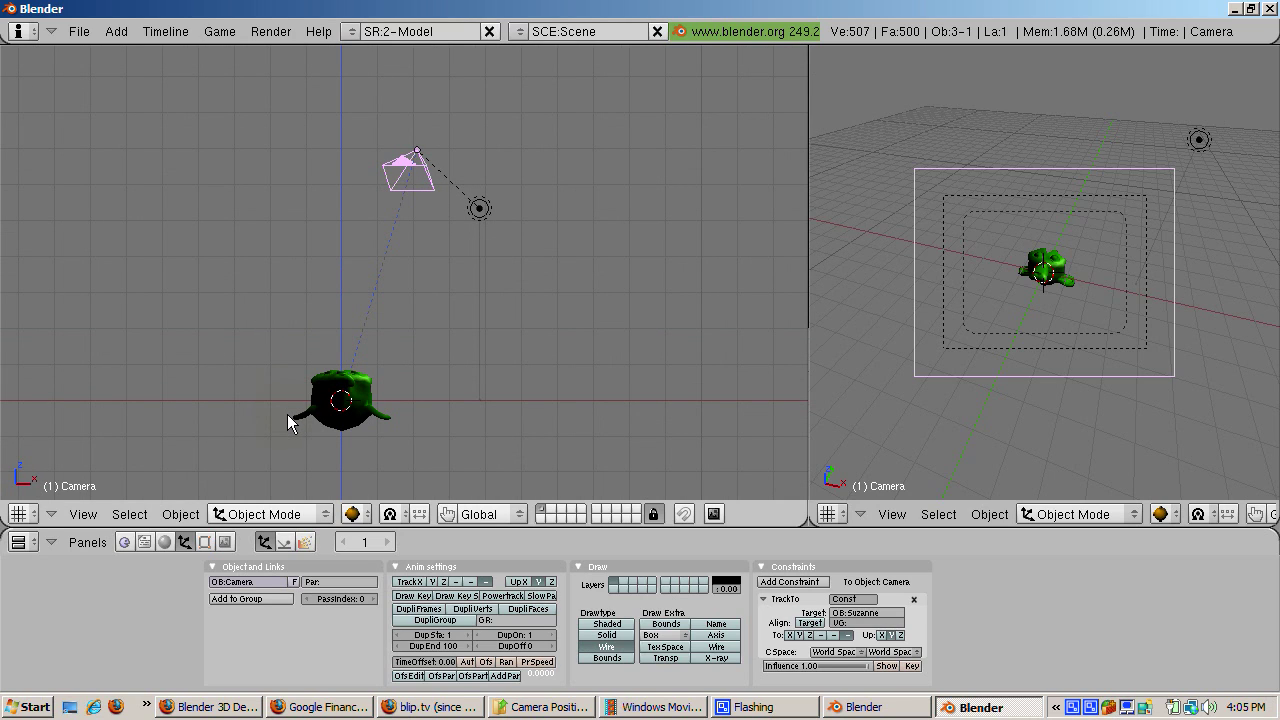
left_click_drag(288, 418, 378, 505)
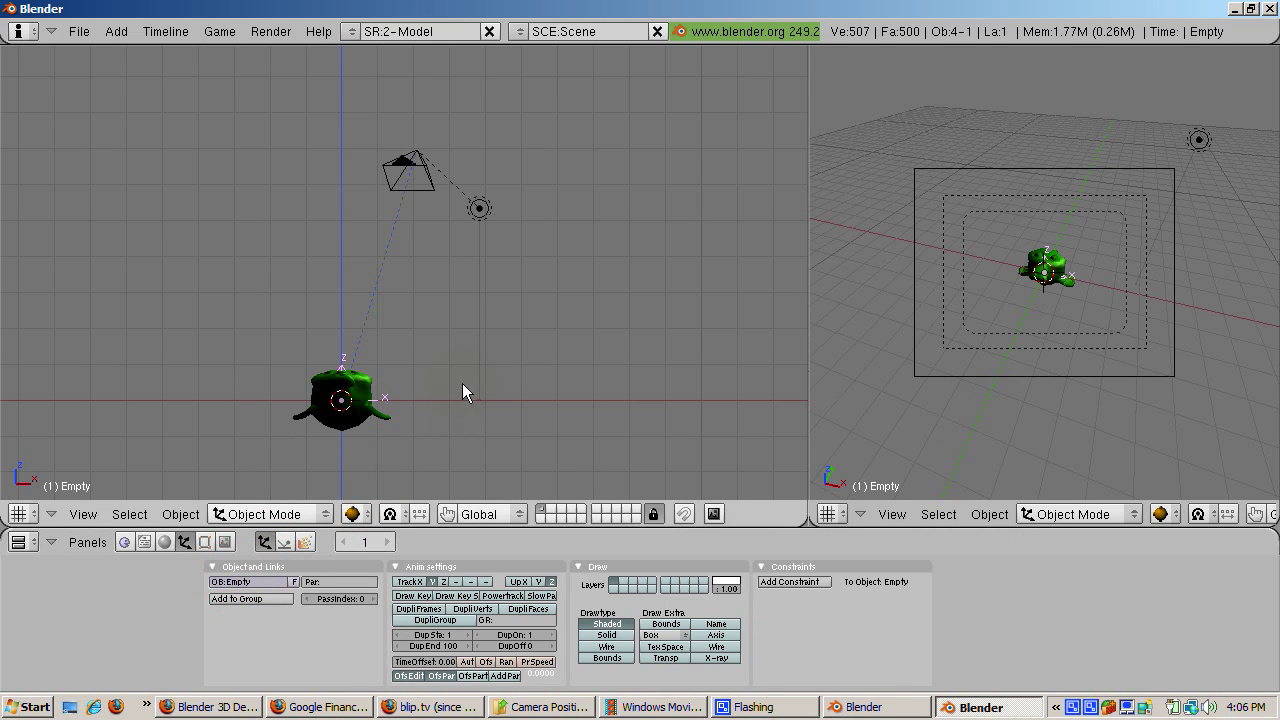
left_click(407, 172)
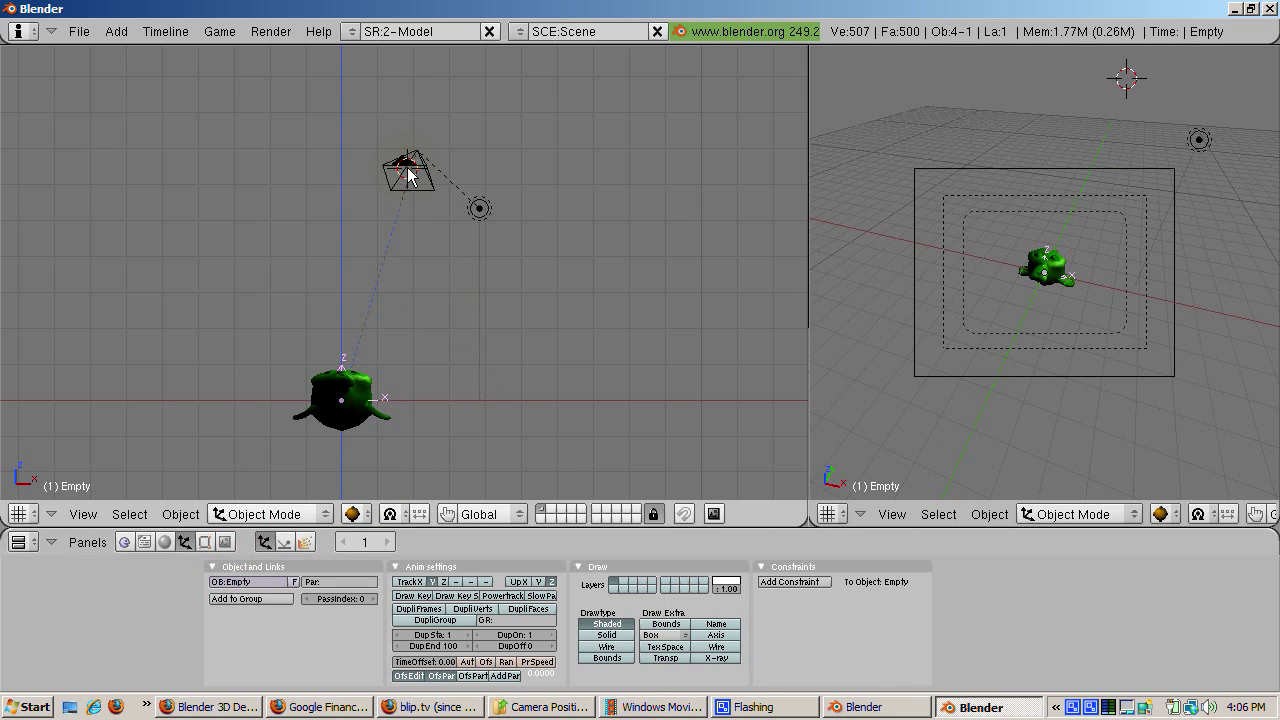
right_click(407, 172)
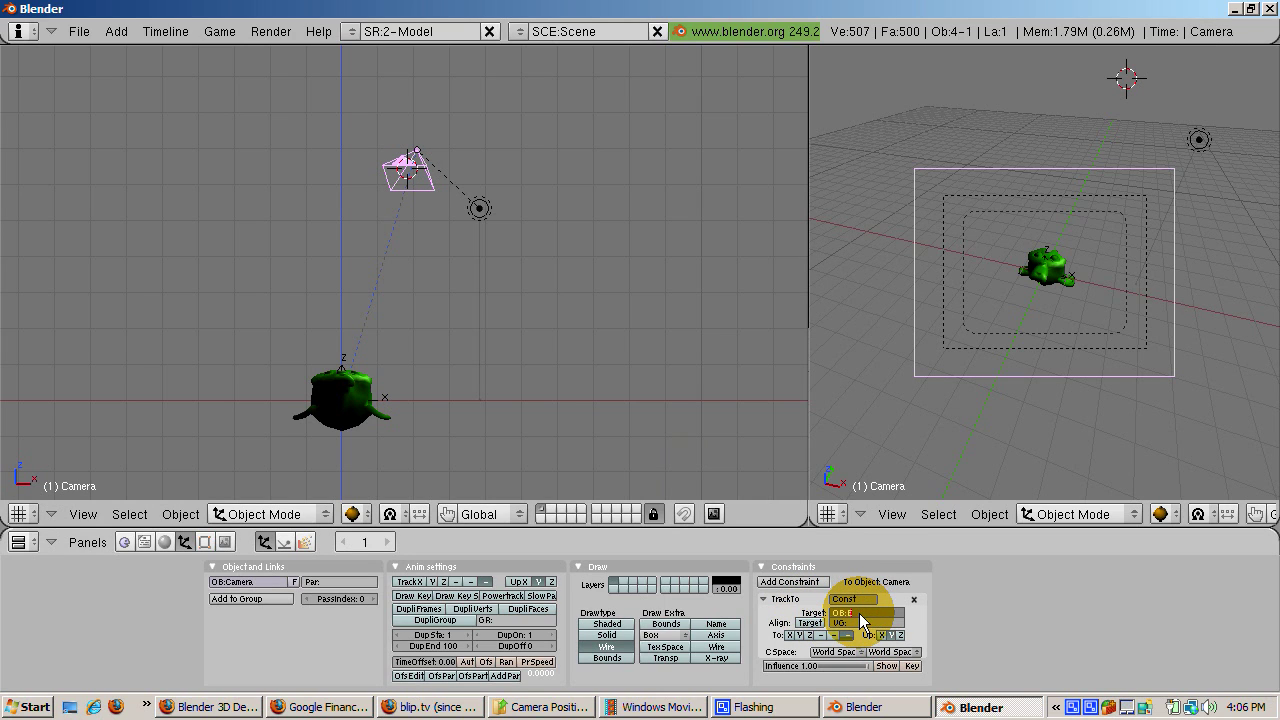
type("mpty")
key("Return")
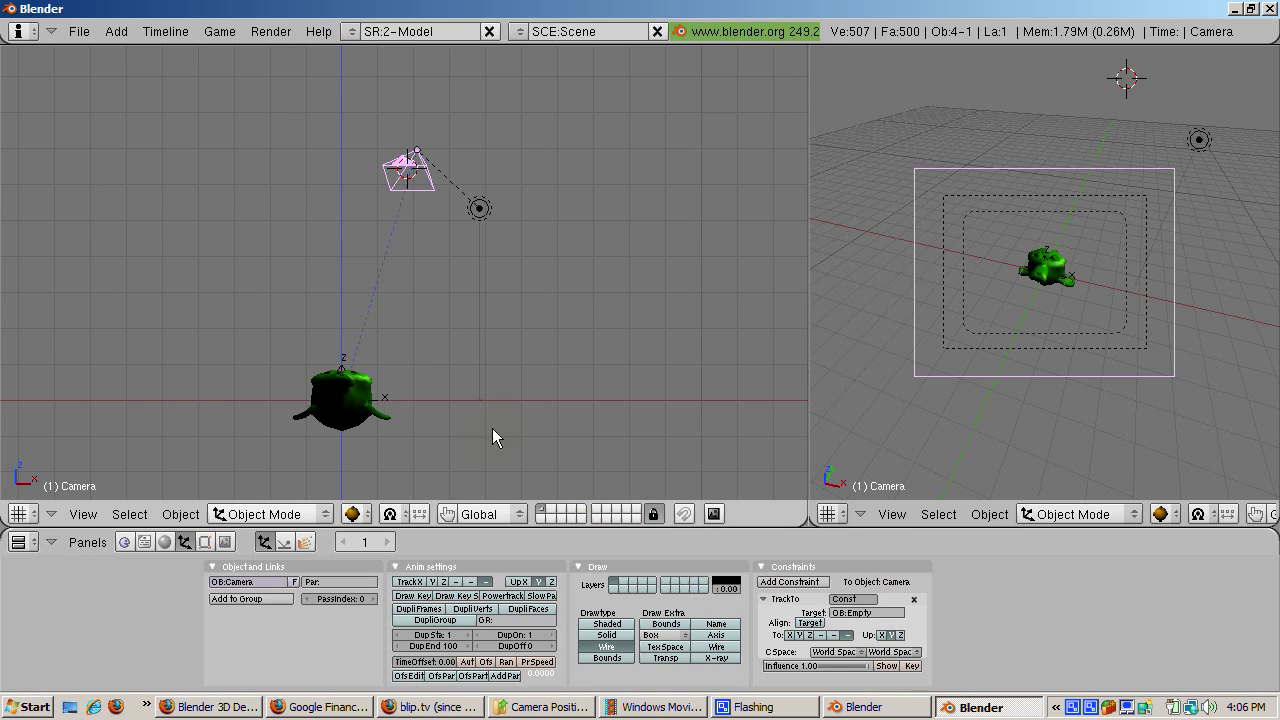
- Move the Empty up in the front view so it sits just above Suzanne's head
right_click(386, 394)
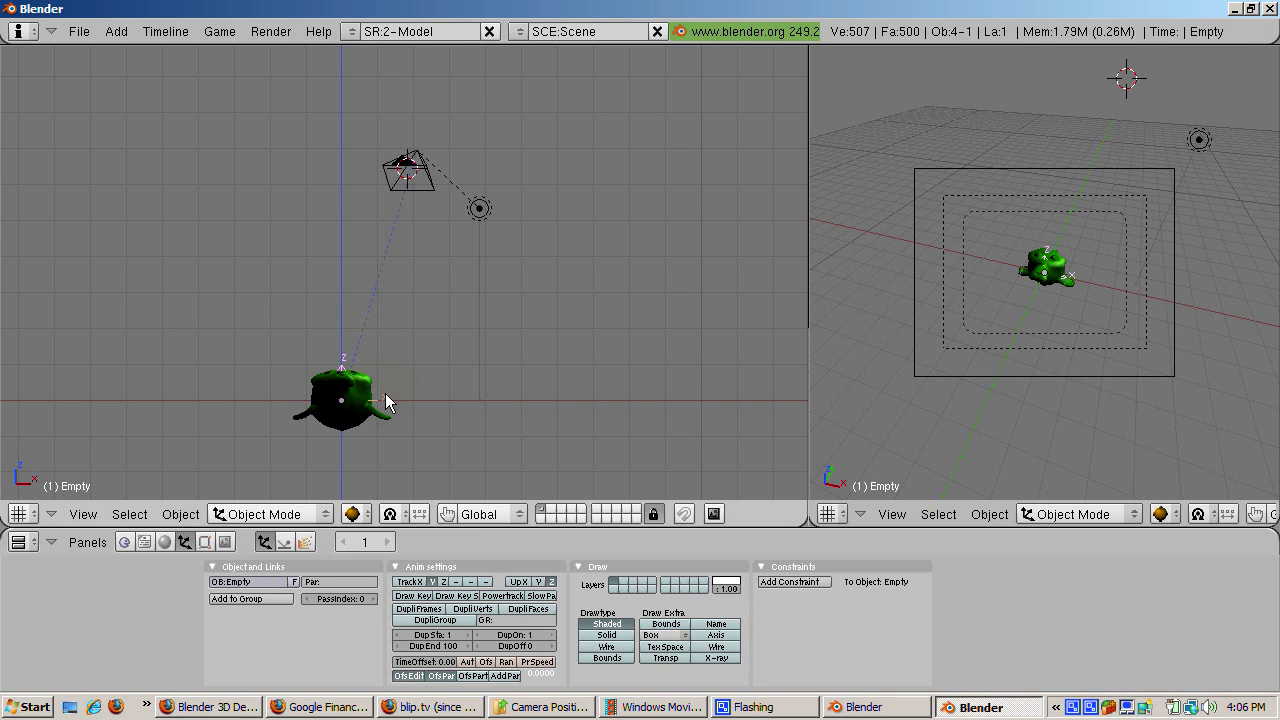
key("g")
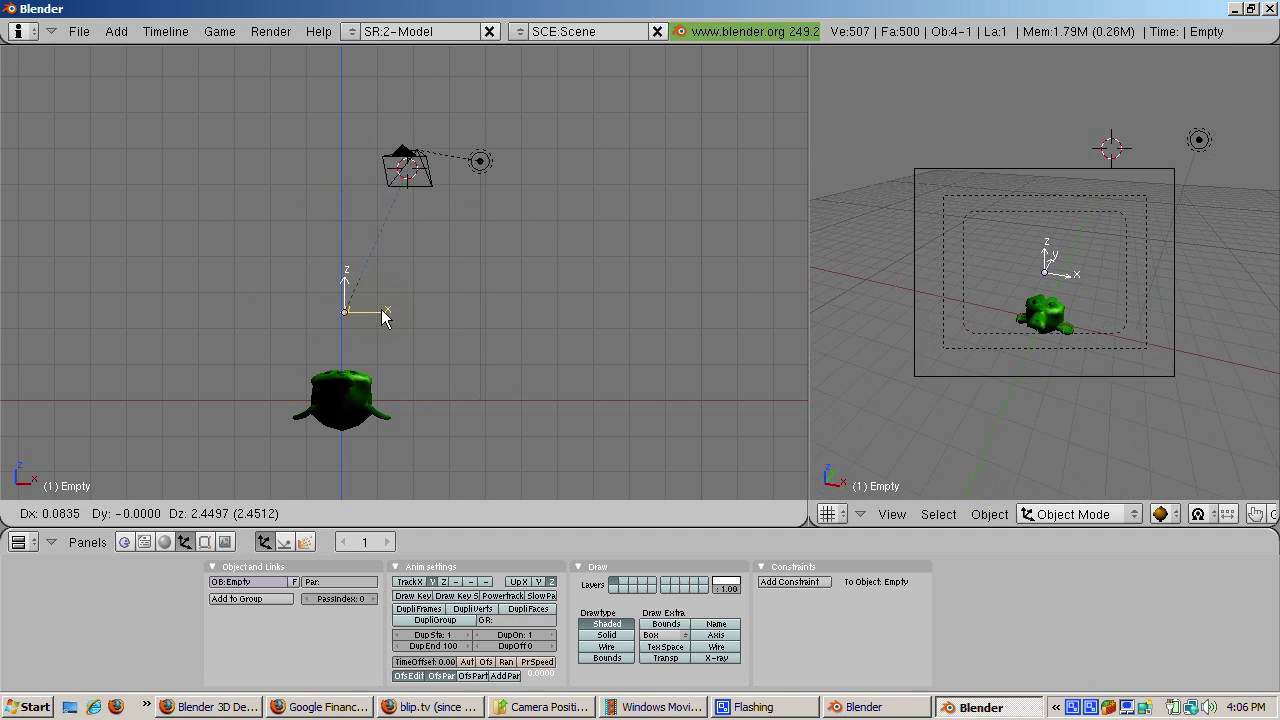
left_click(383, 342)
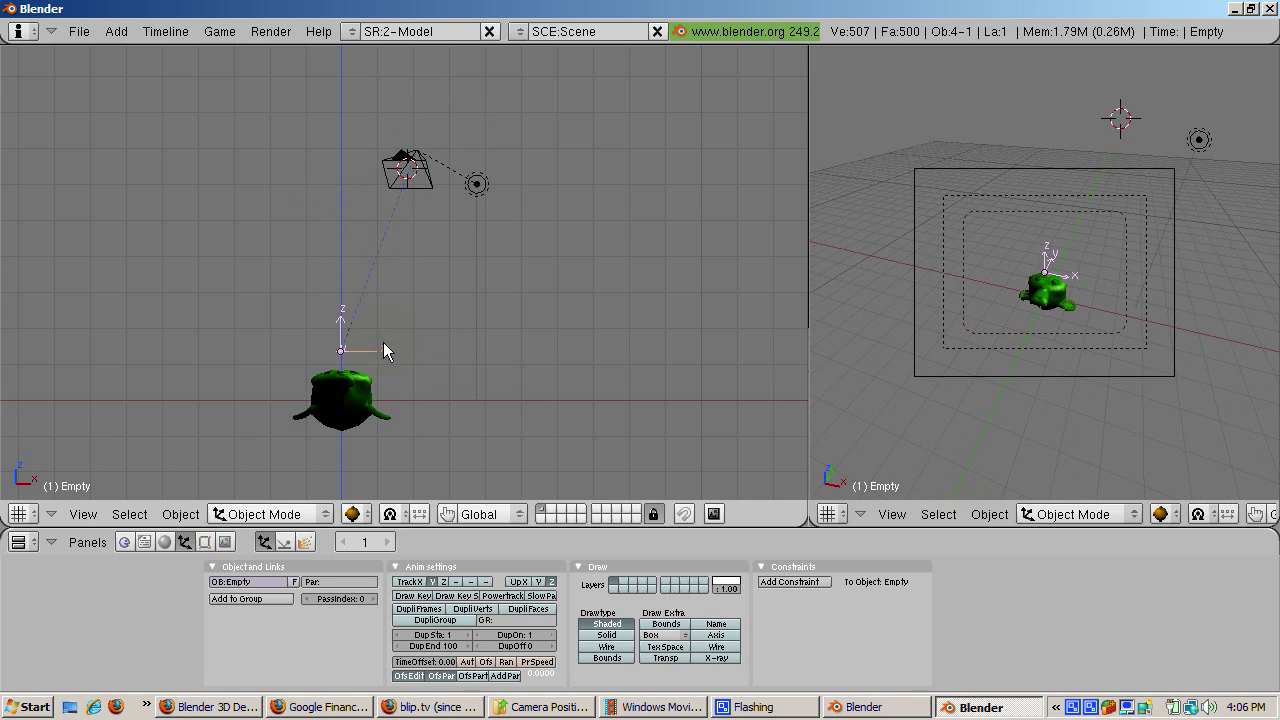
- Move the camera about -1.3 units along X and -1.5 units along Z in the front view
right_click(403, 172)
key("g")
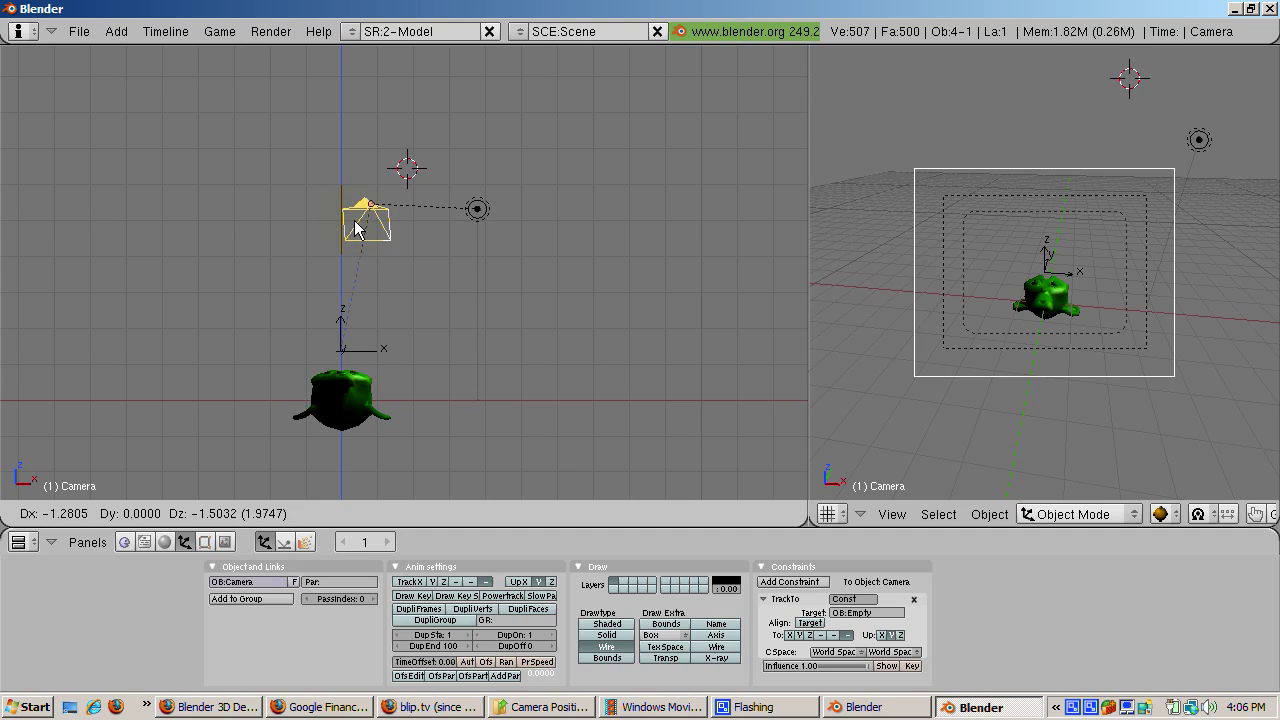
left_click(355, 224)
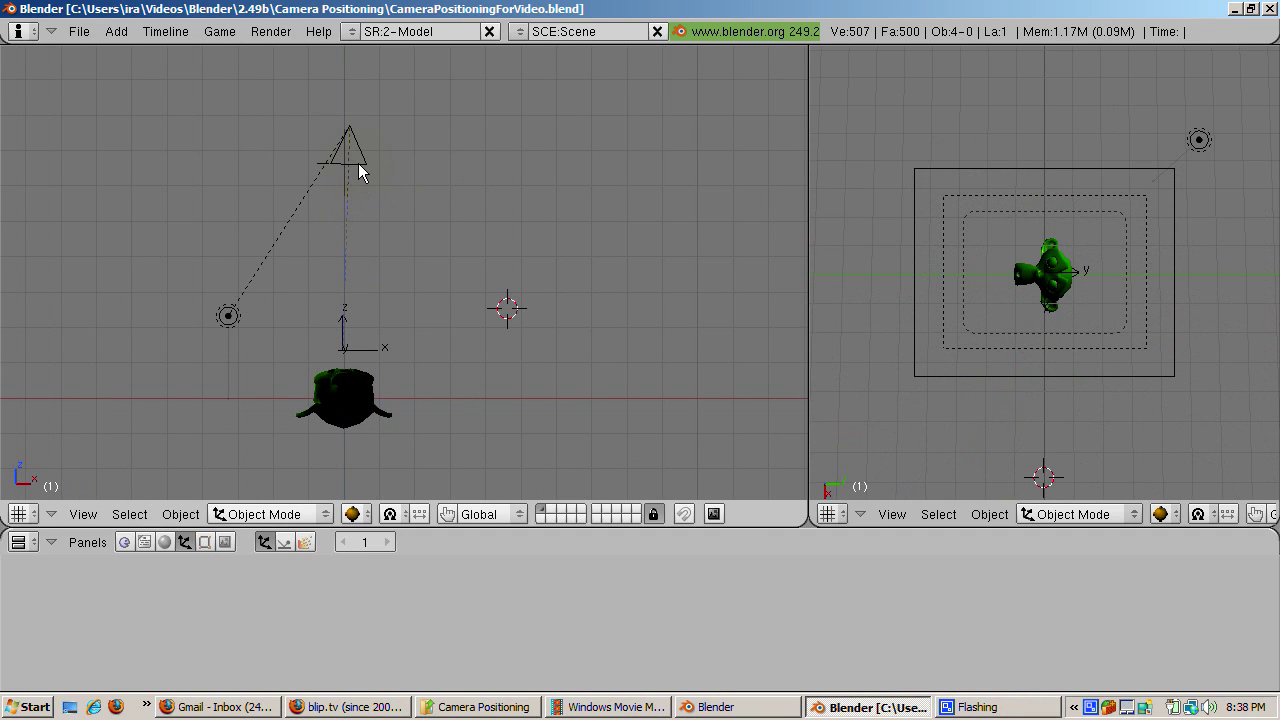
- Remove the Track To constraint from the camera
right_click(359, 172)
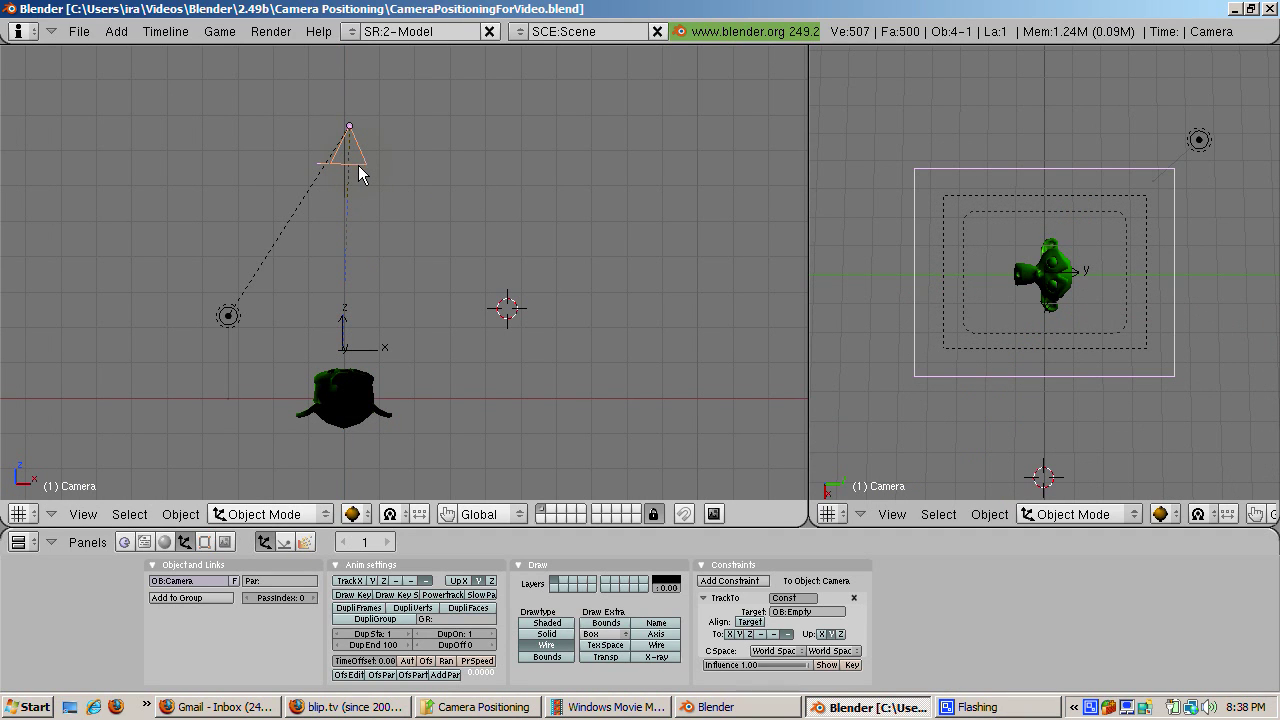
left_click(841, 572)
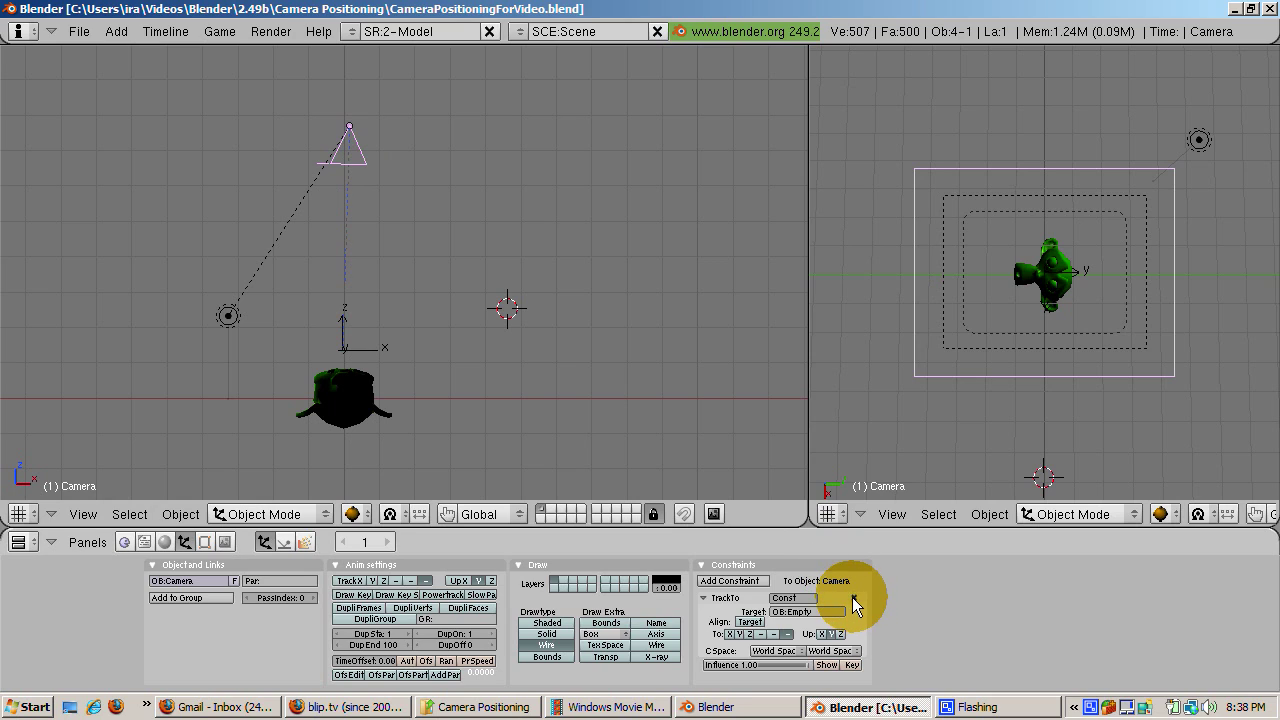
left_click(854, 598)
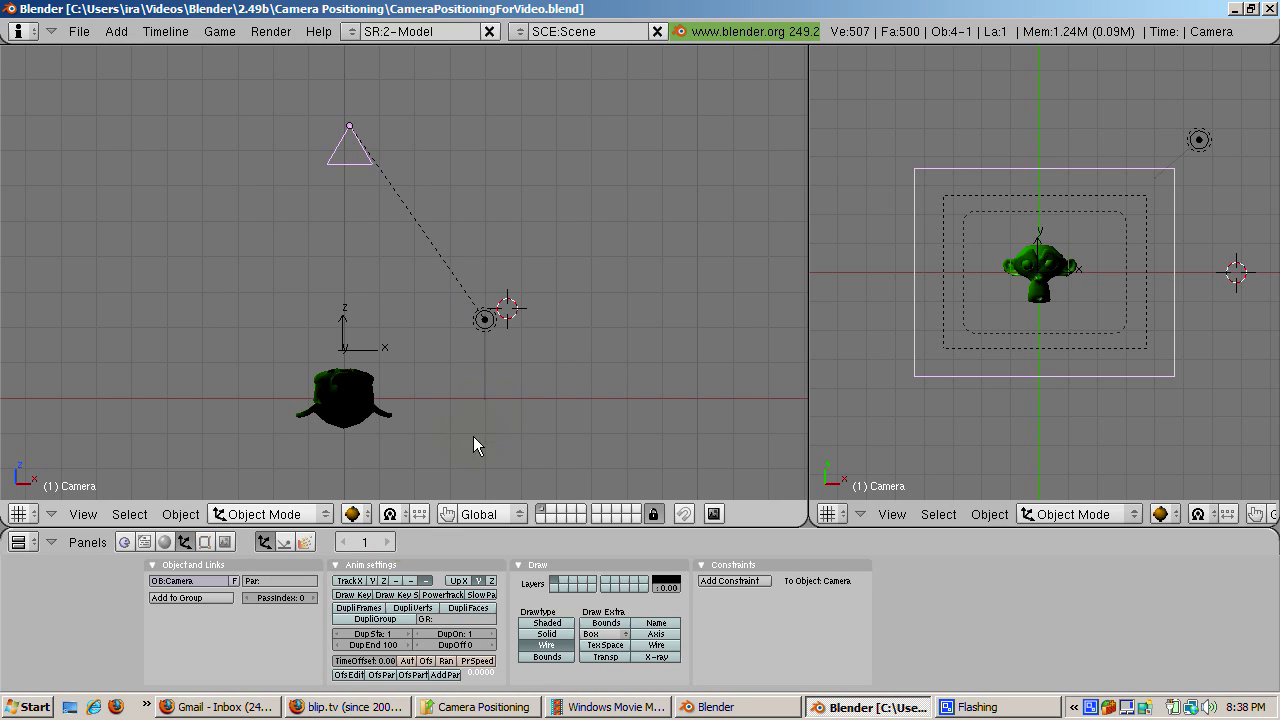
- Clear the camera's location and rotation
left_click(372, 549)
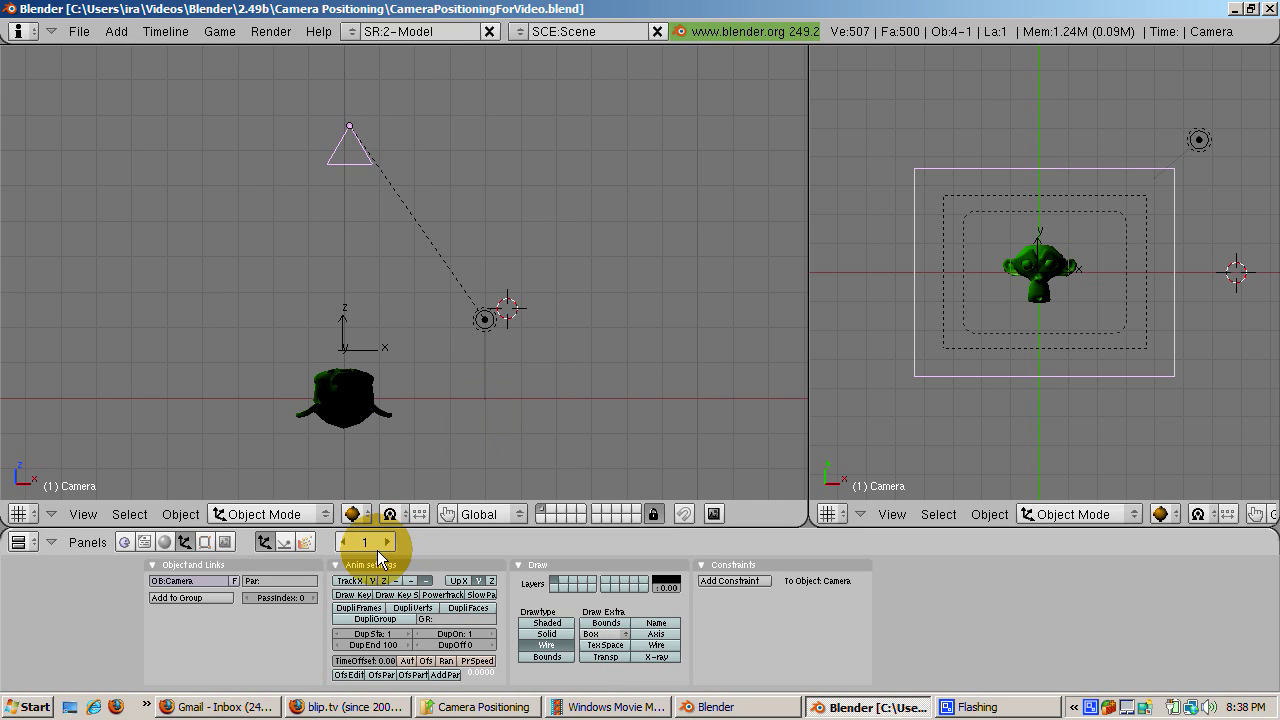
key("alt+g")
left_click(521, 312)
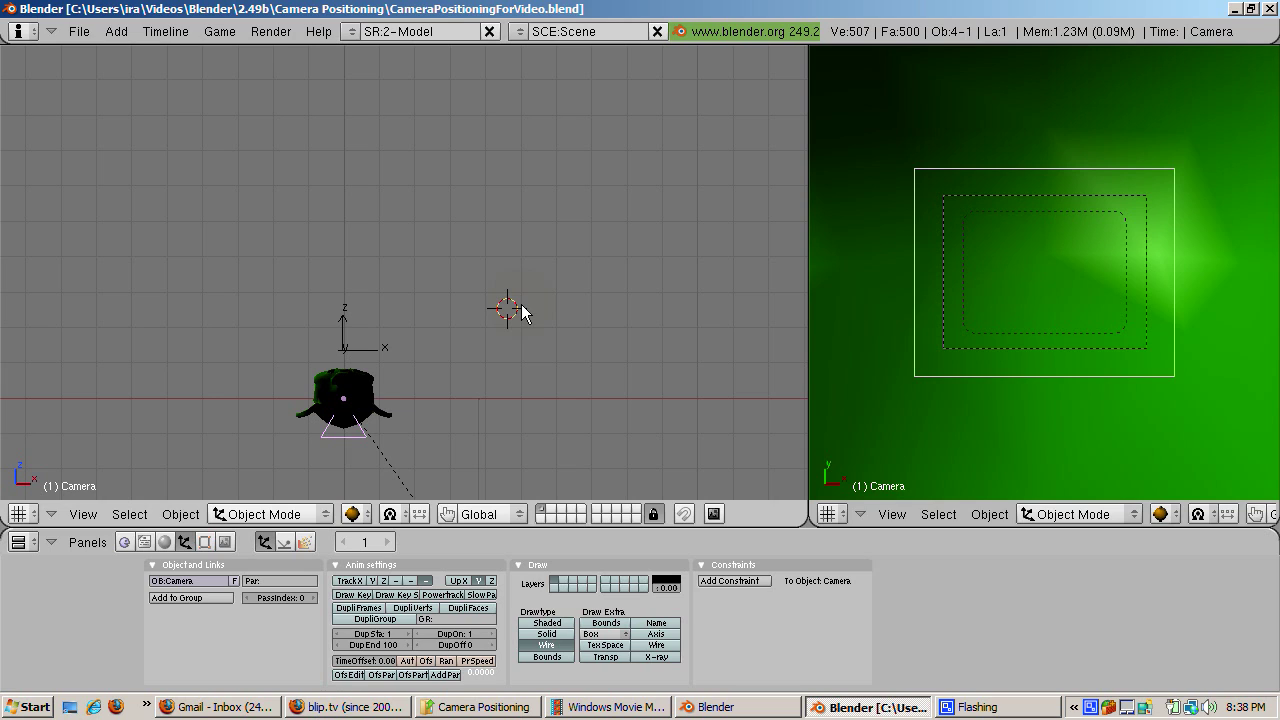
key("alt+r")
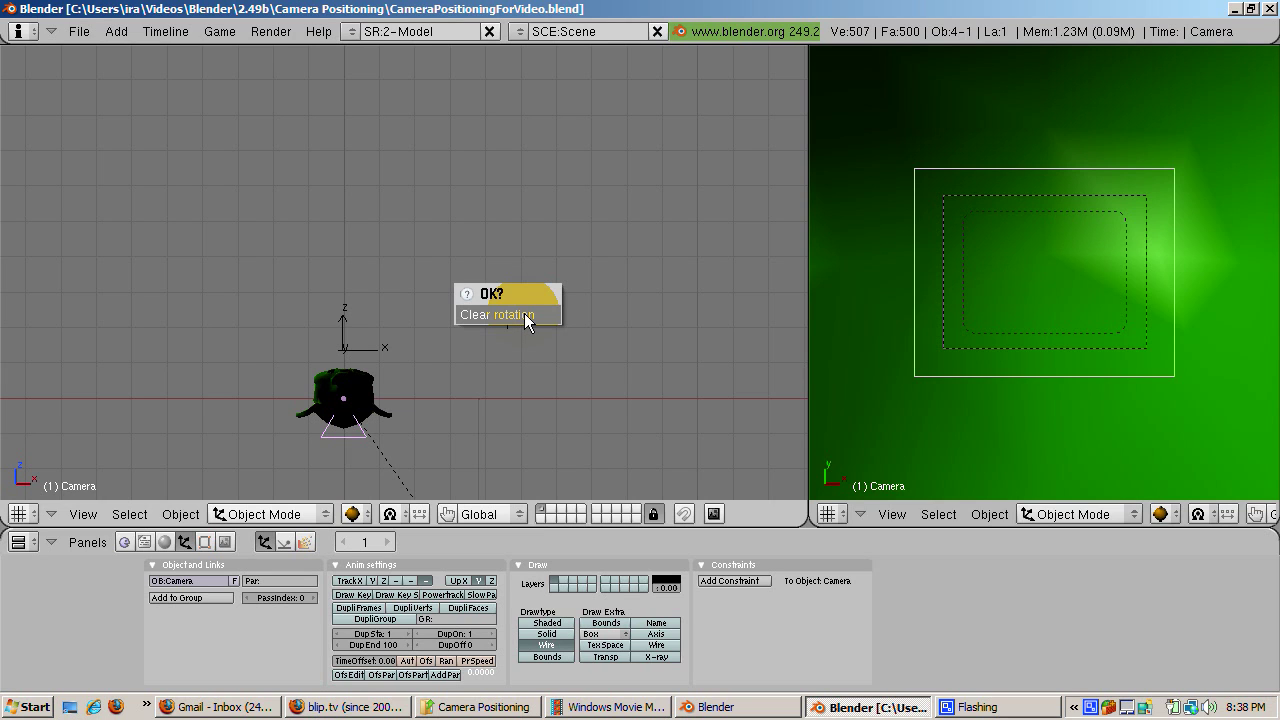
left_click(524, 313)
- Show the front view in wireframe and snap the 3D cursor to the camera
scroll(524, 313, "down", 3)
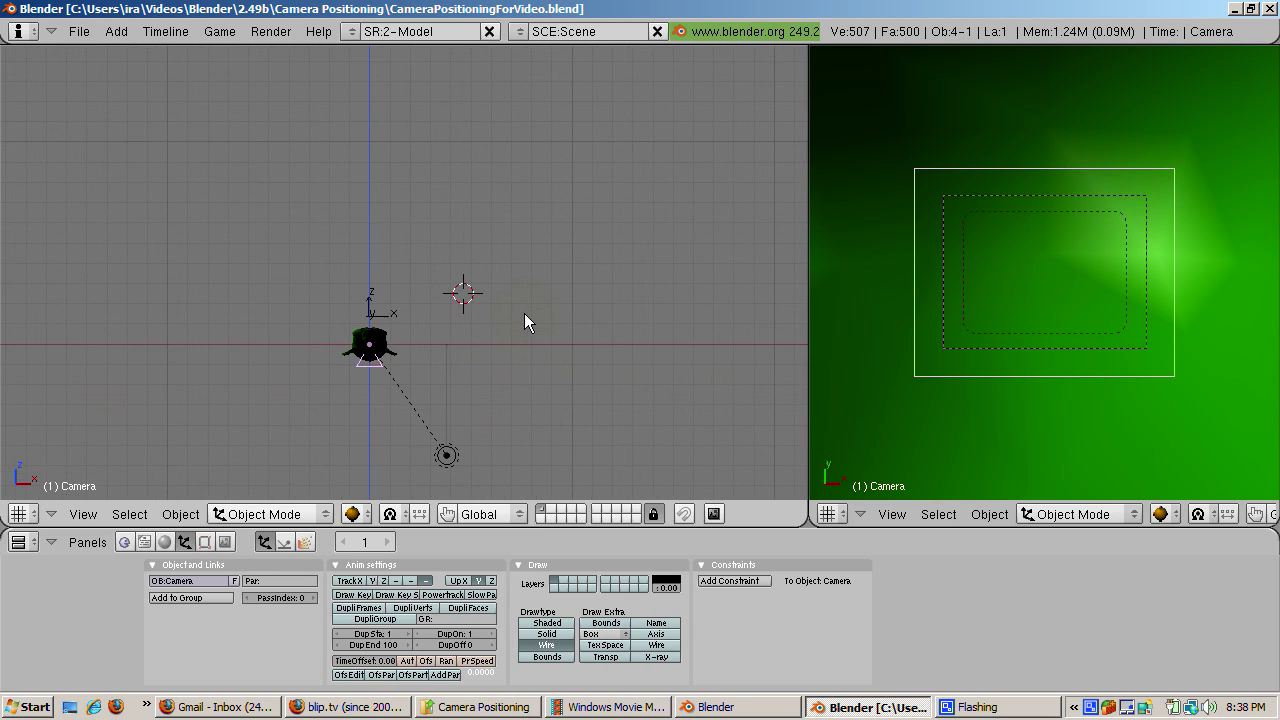
scroll(524, 313, "up", 2)
left_click(524, 313)
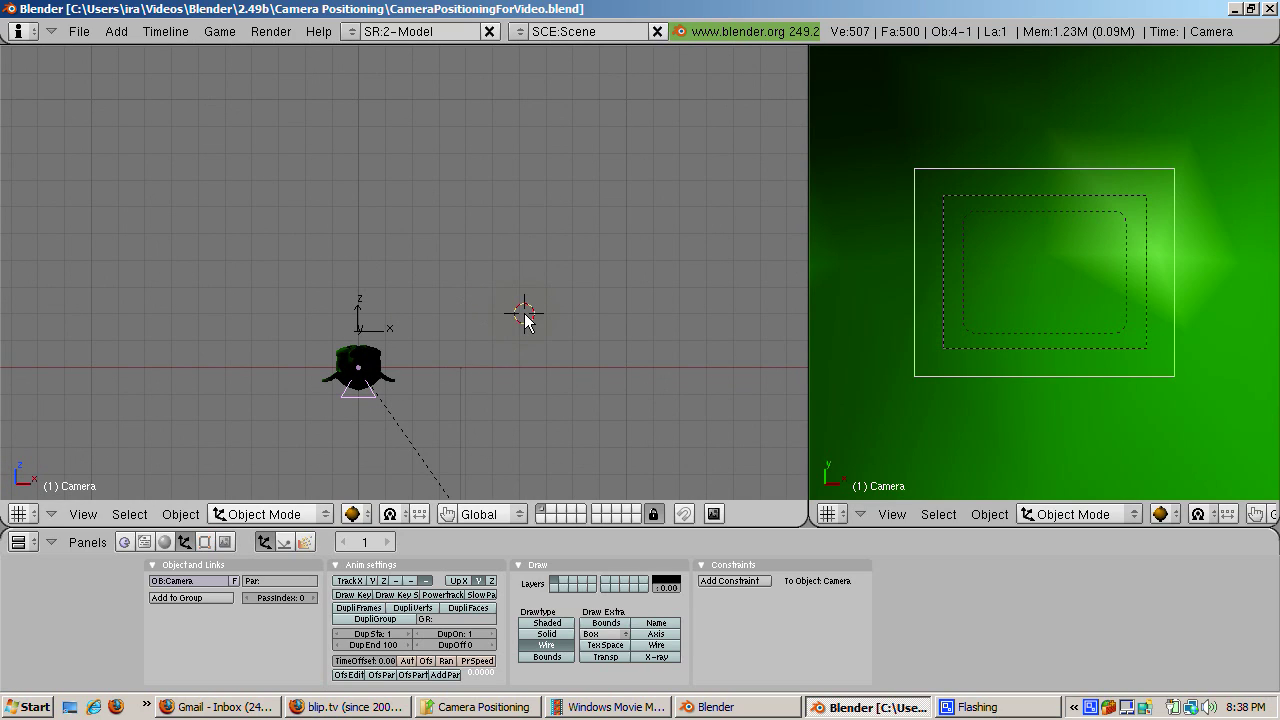
key("z")
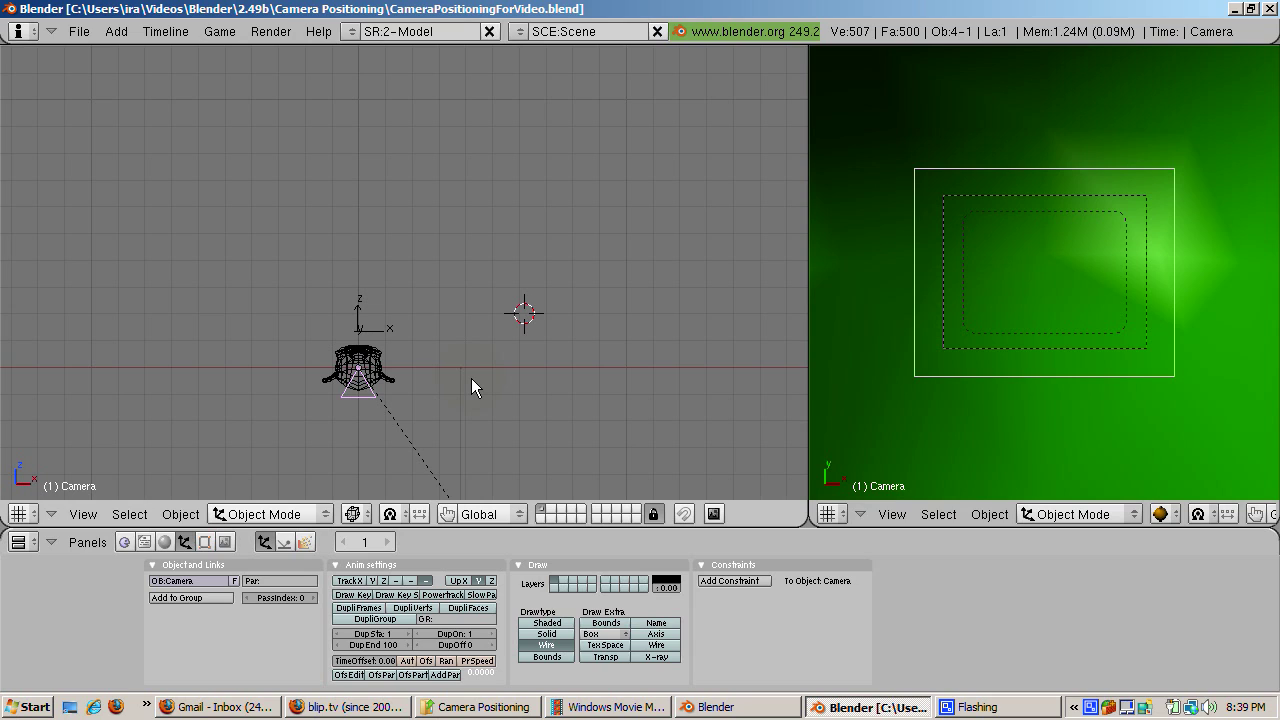
left_click(471, 378)
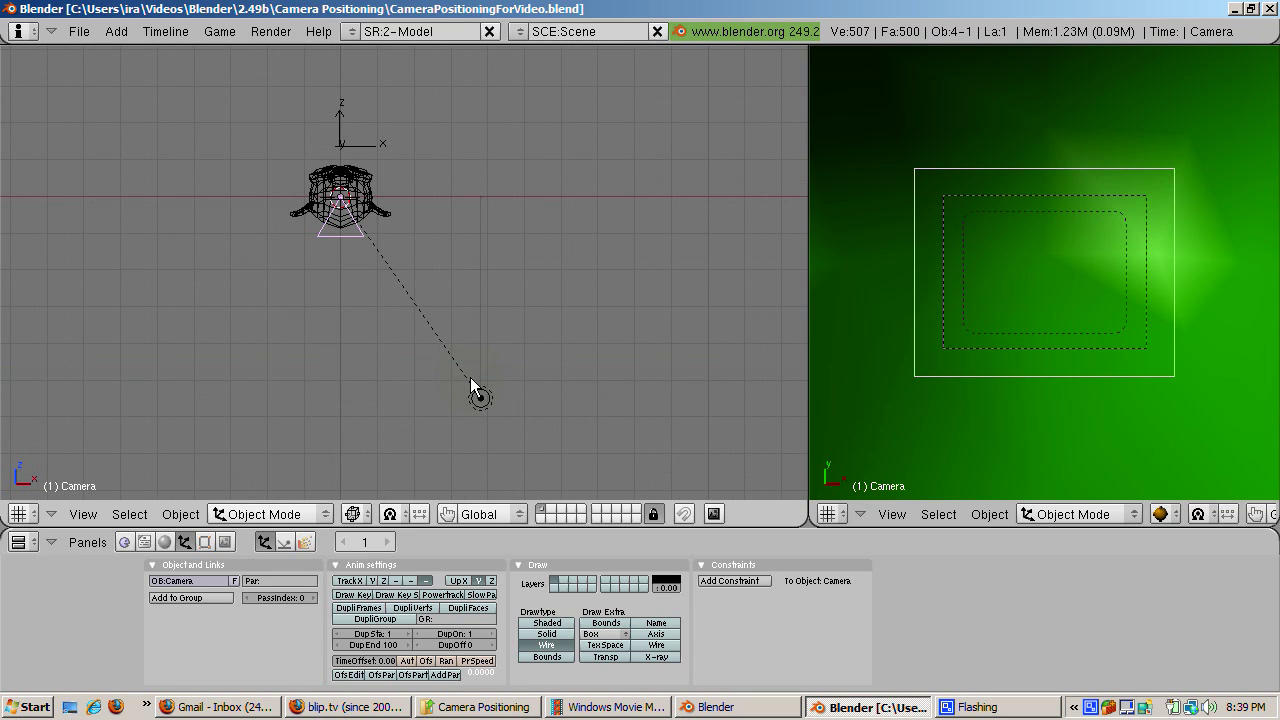
- Add a Bezier Circle at the 3D cursor, scale it by 4, and show its curve editing settings
left_click(446, 309)
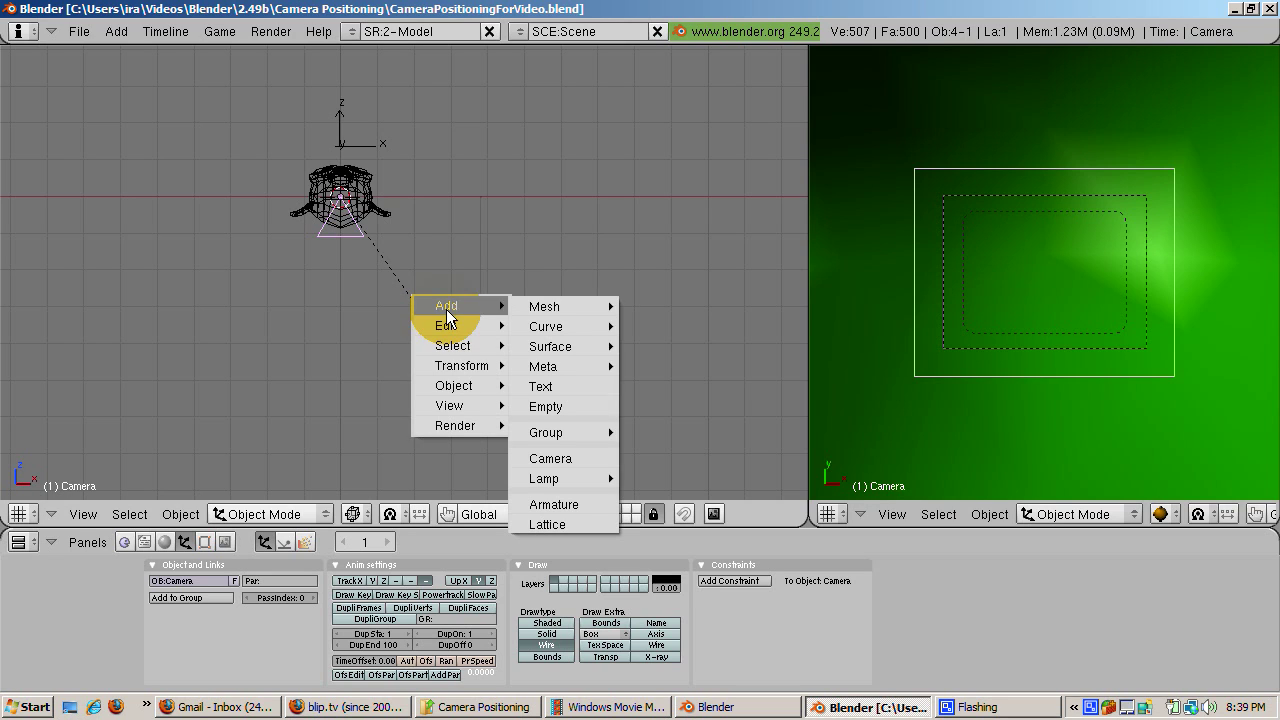
mouse_move(526, 306)
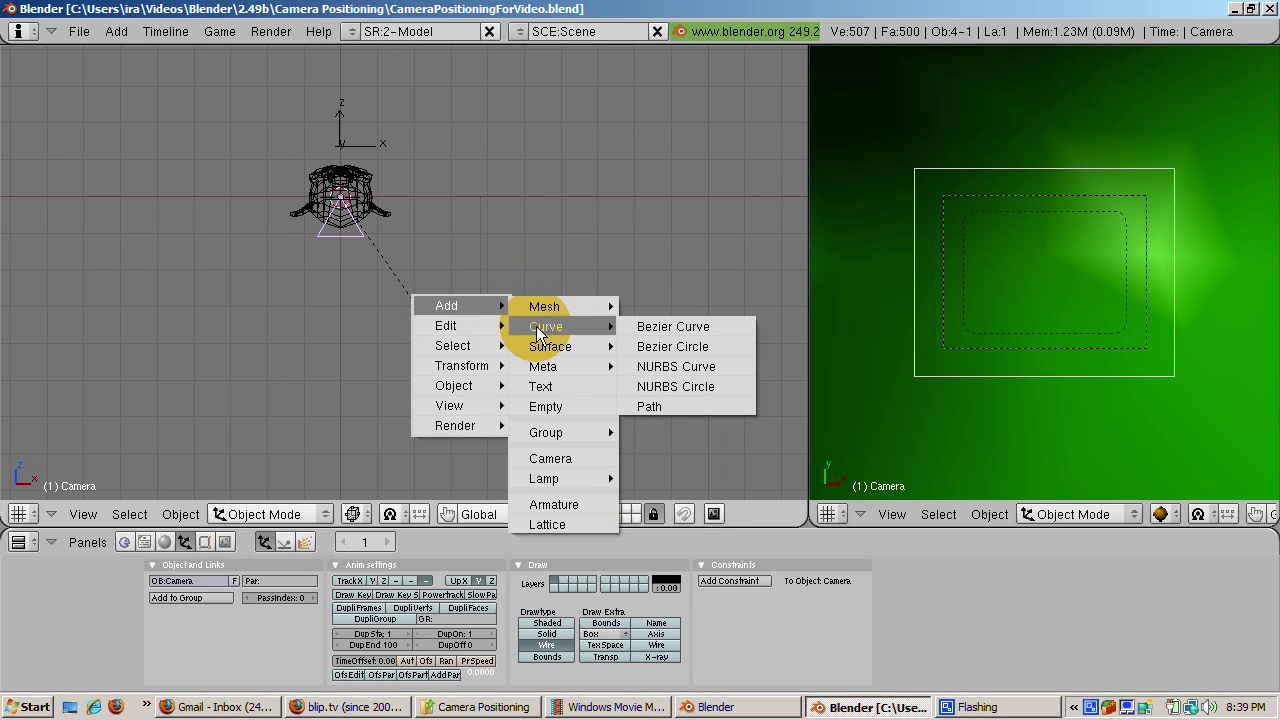
mouse_move(599, 326)
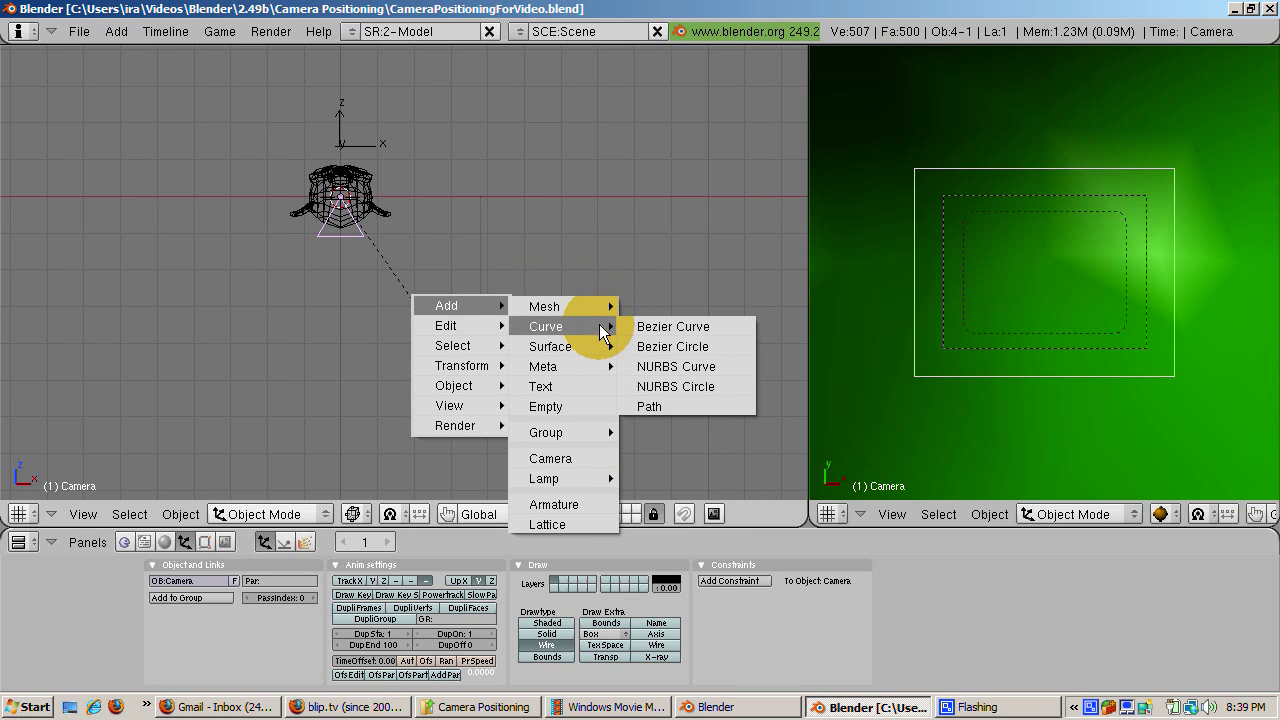
left_click(648, 347)
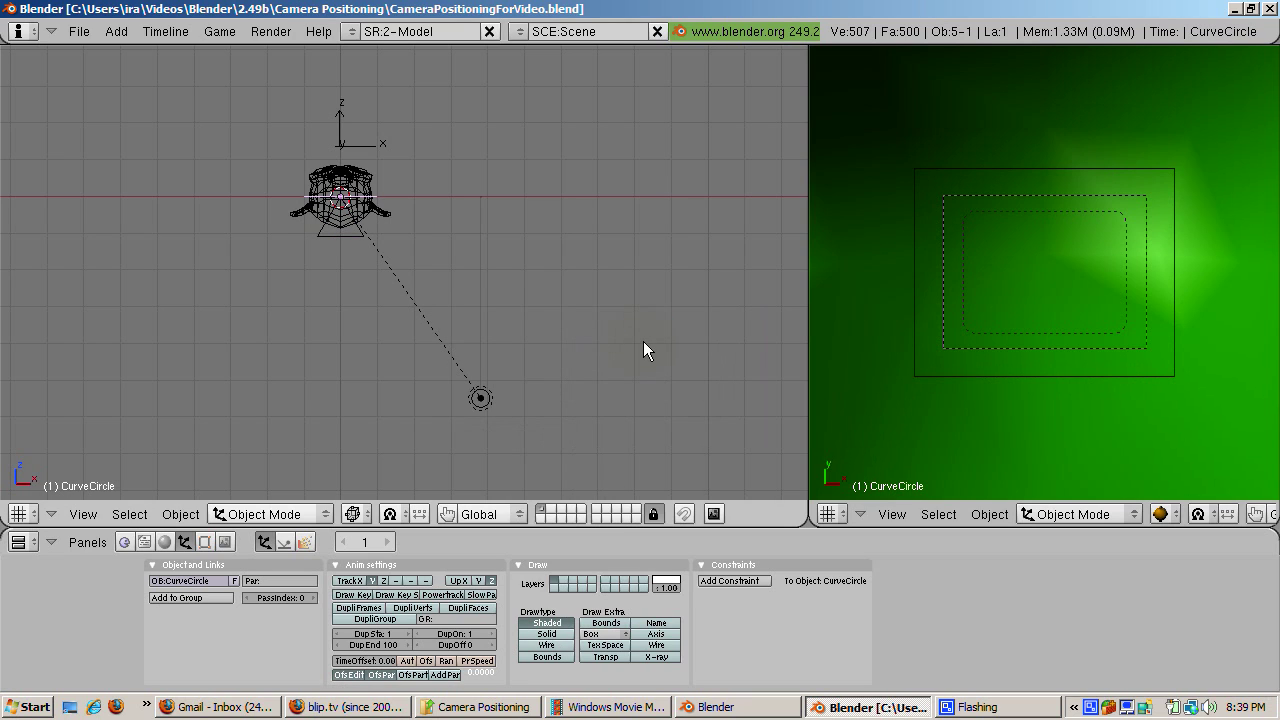
type("s4")
key("Return")
left_click(203, 542)
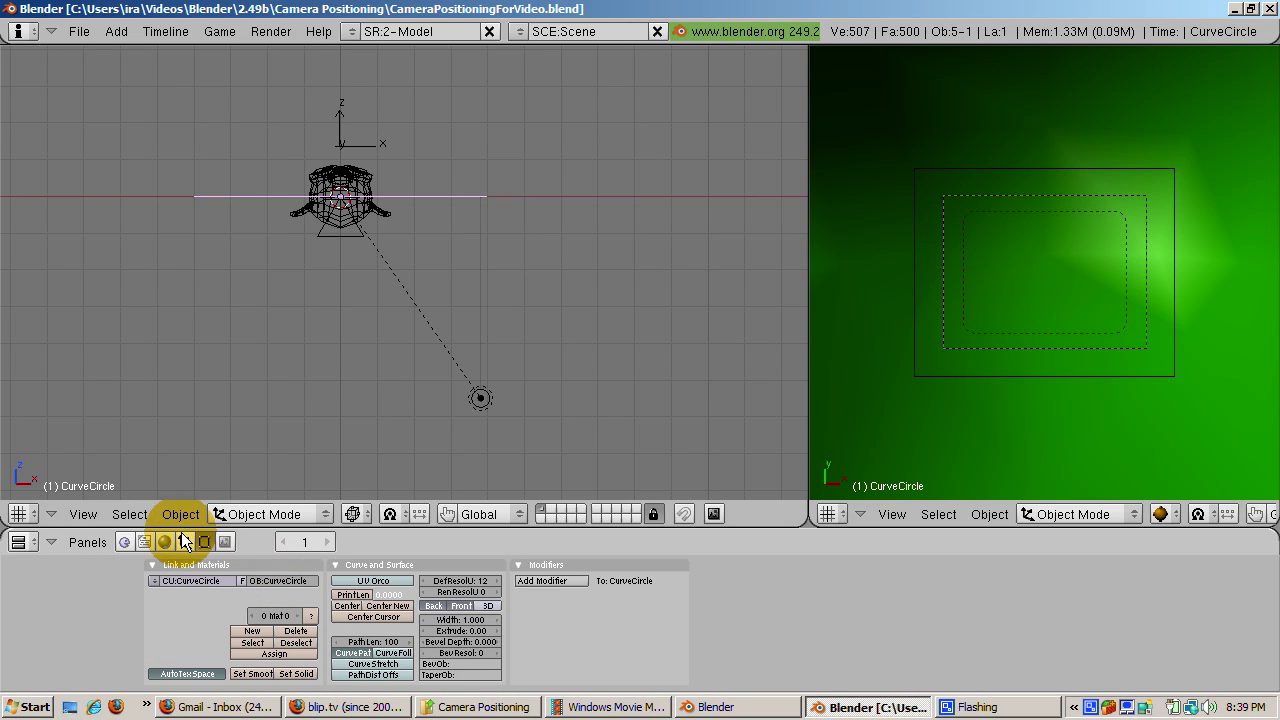
- Add a Follow Path constraint to the camera targeting CurveCircle, with -Z as the forward axis and Y as up
right_click(343, 229)
right_click(343, 228)
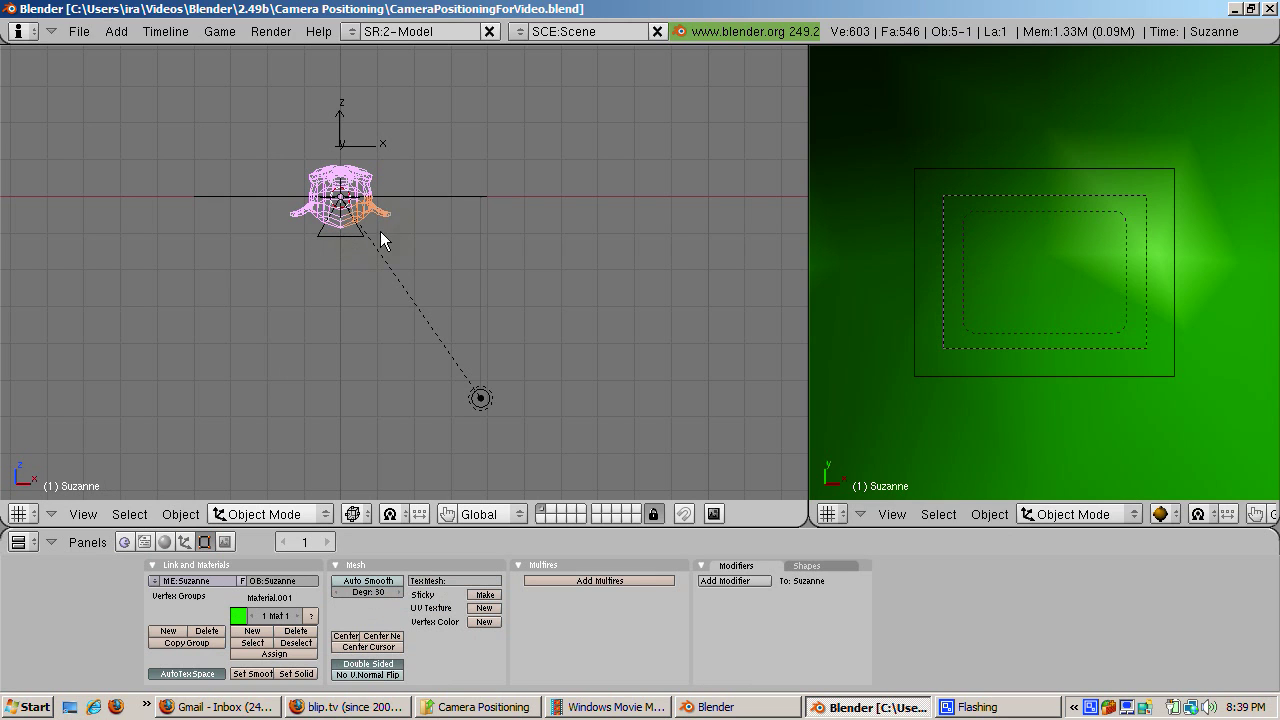
right_click(350, 233)
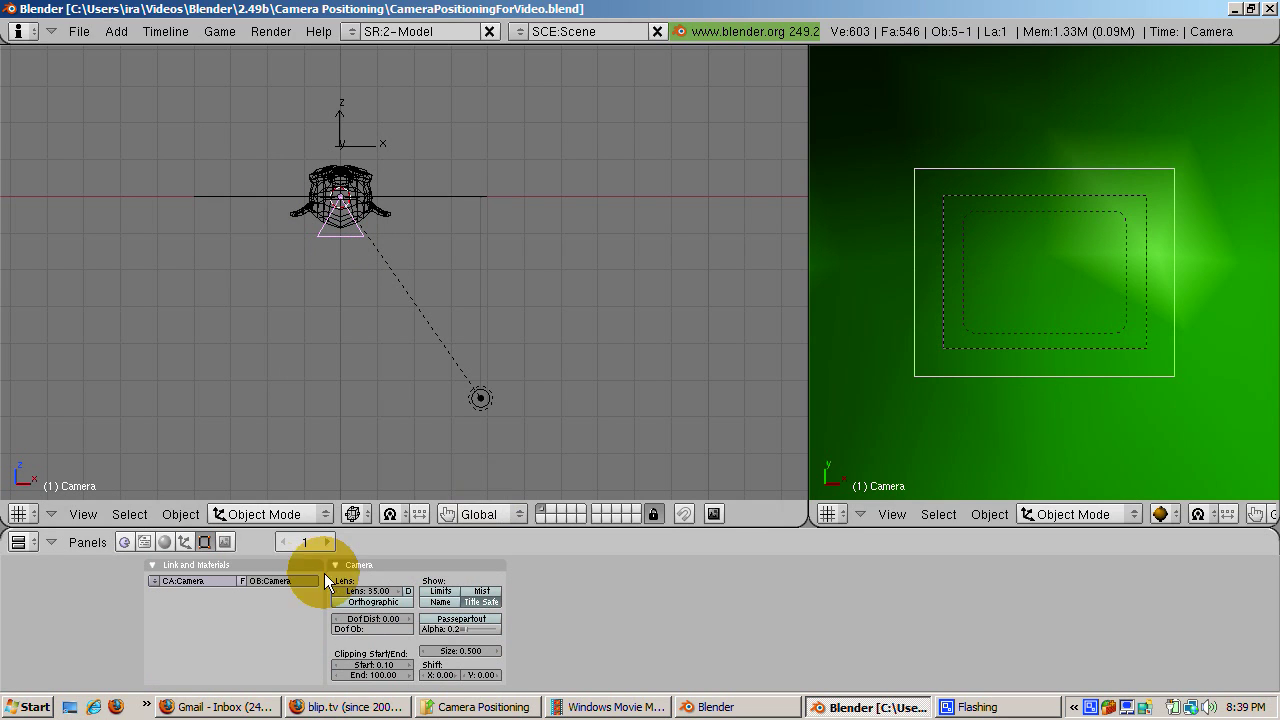
left_click(182, 543)
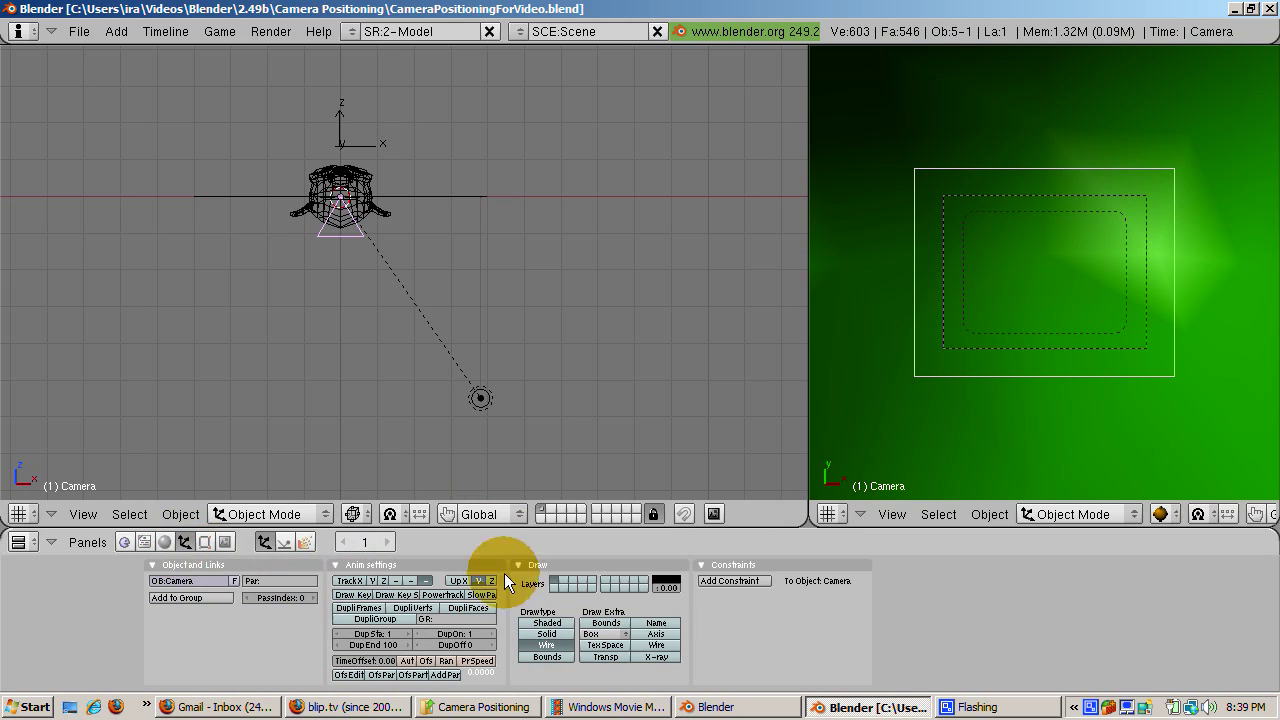
key("ctrl+Up")
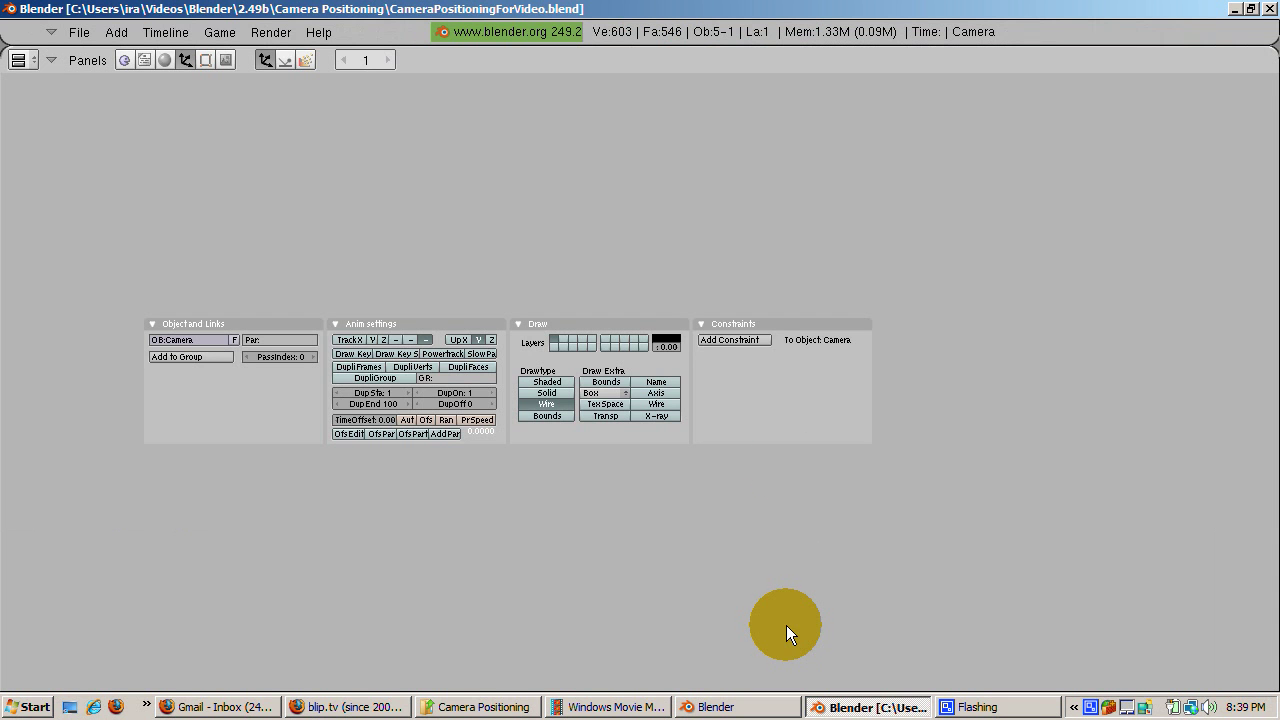
left_click(752, 342)
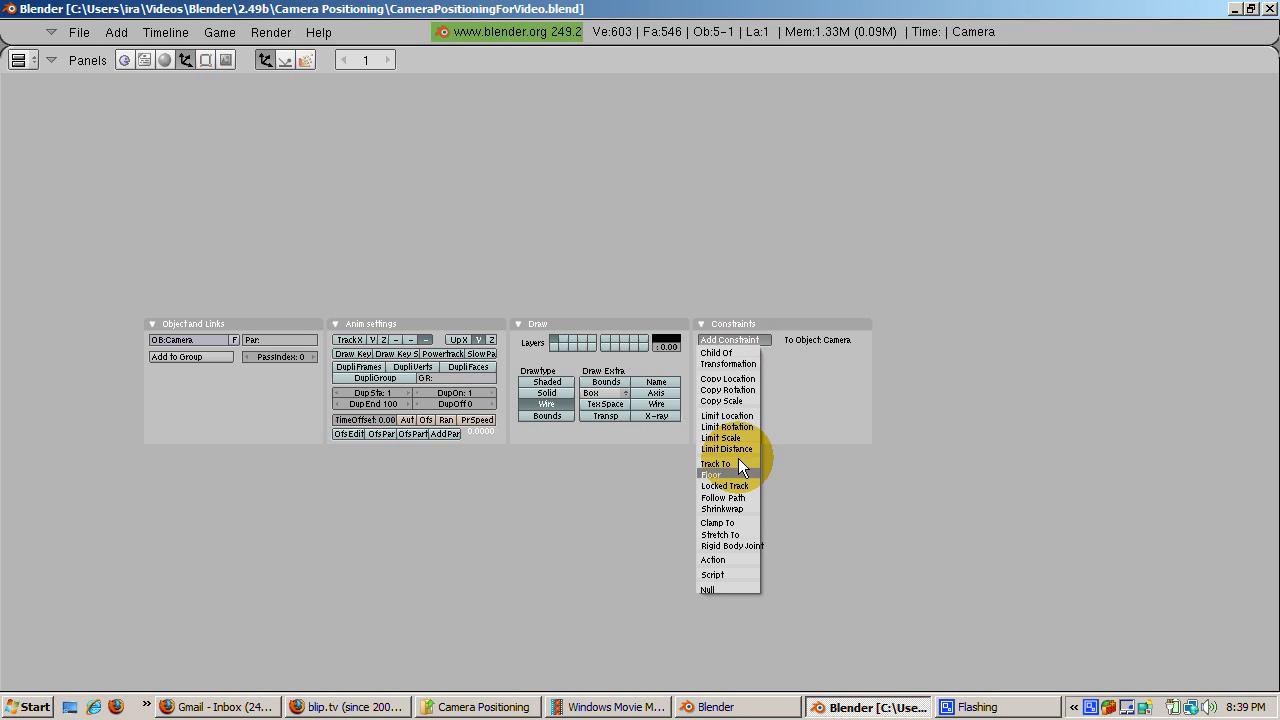
left_click(729, 498)
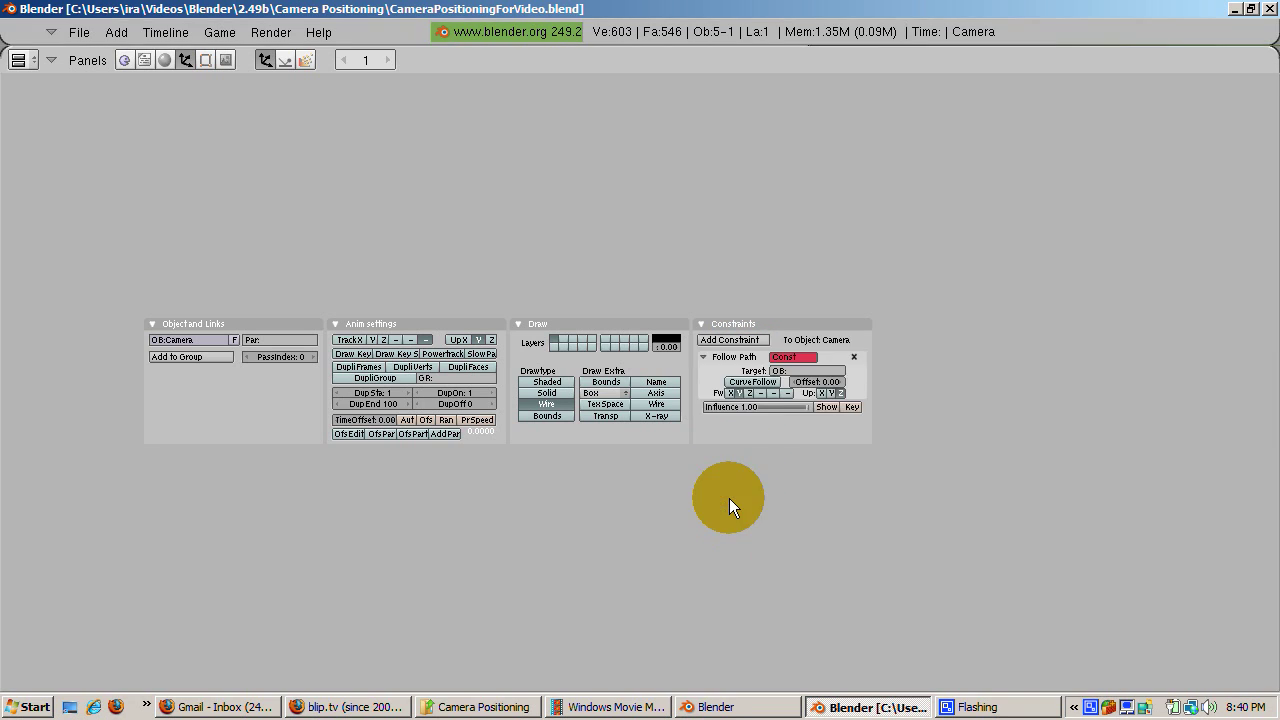
left_click(792, 370)
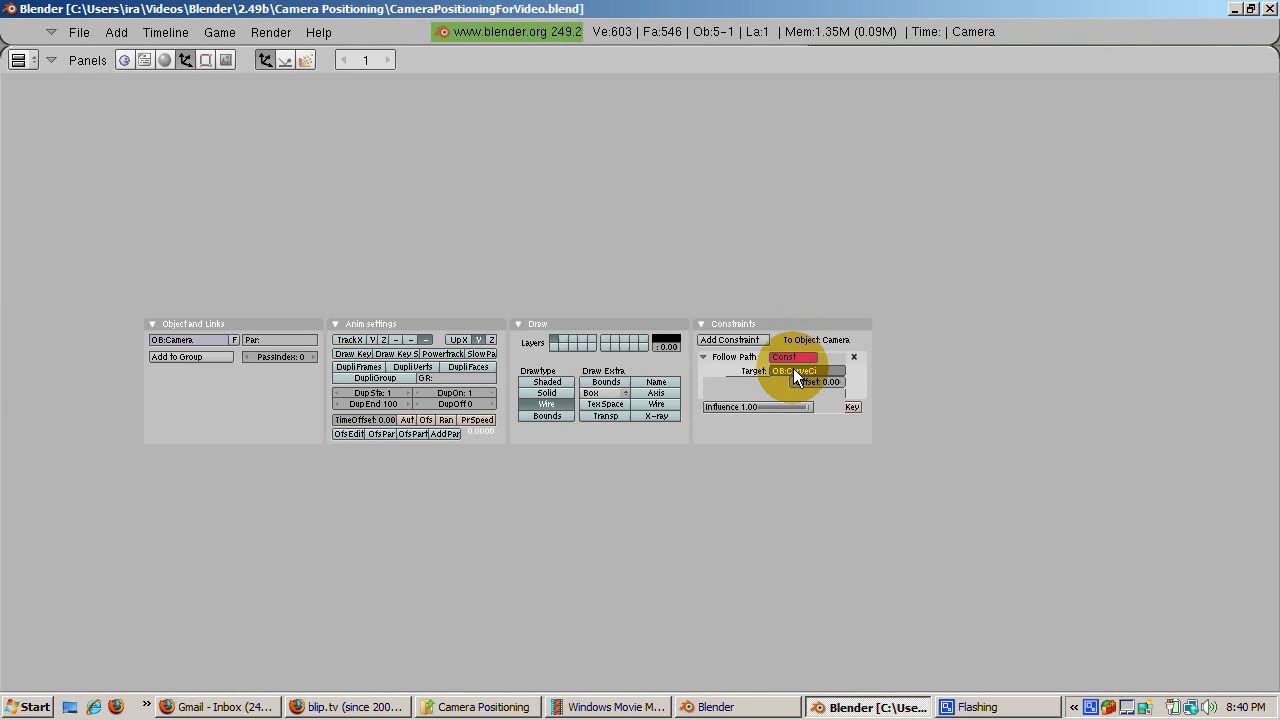
key("Return")
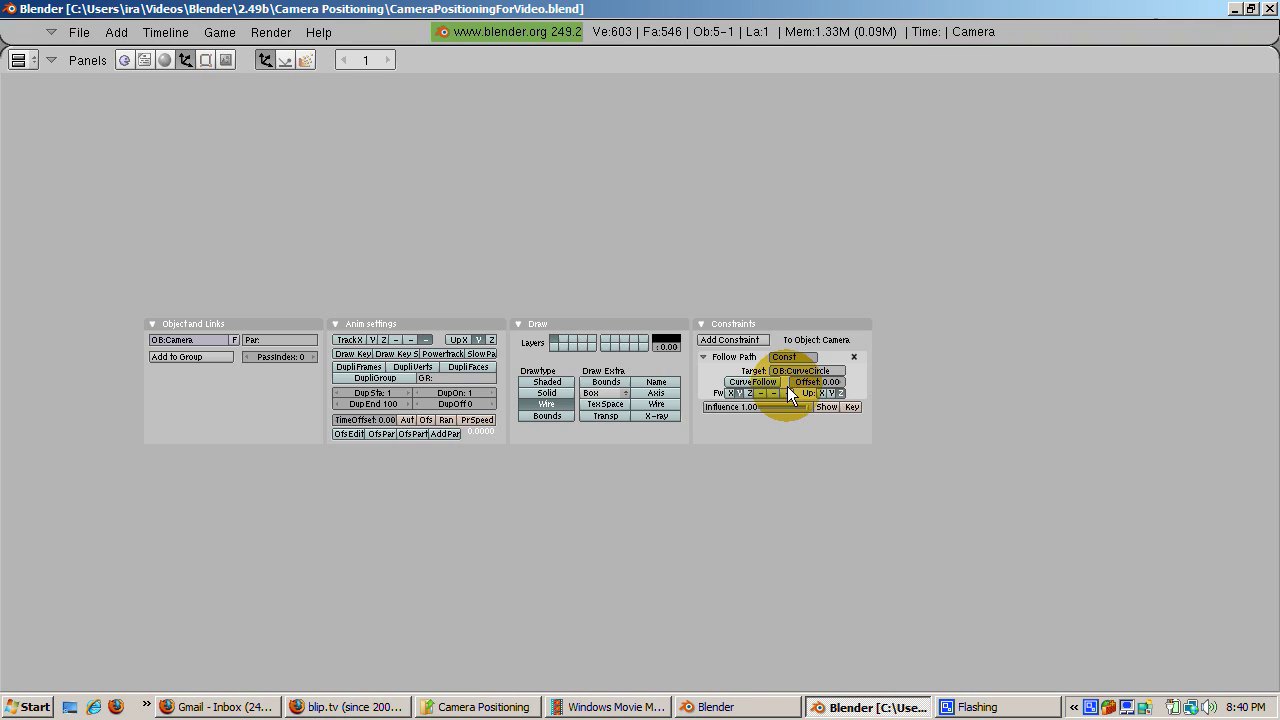
left_click(789, 393)
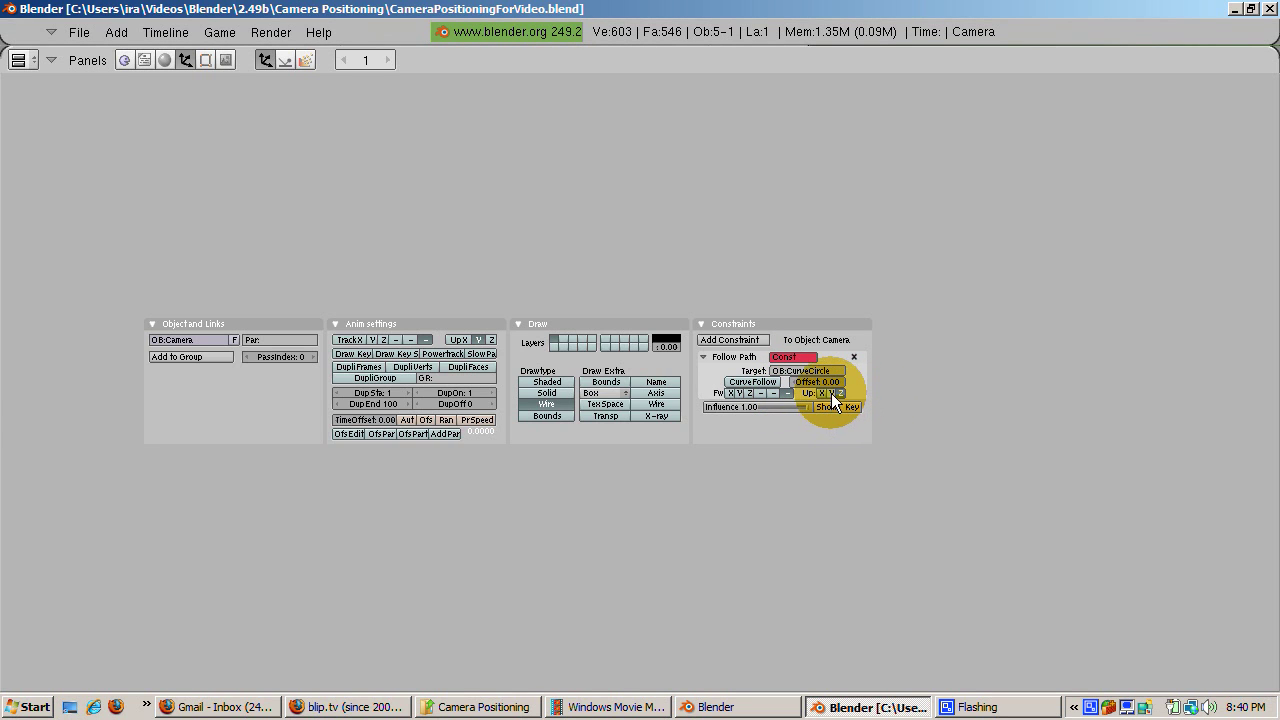
left_click(832, 393)
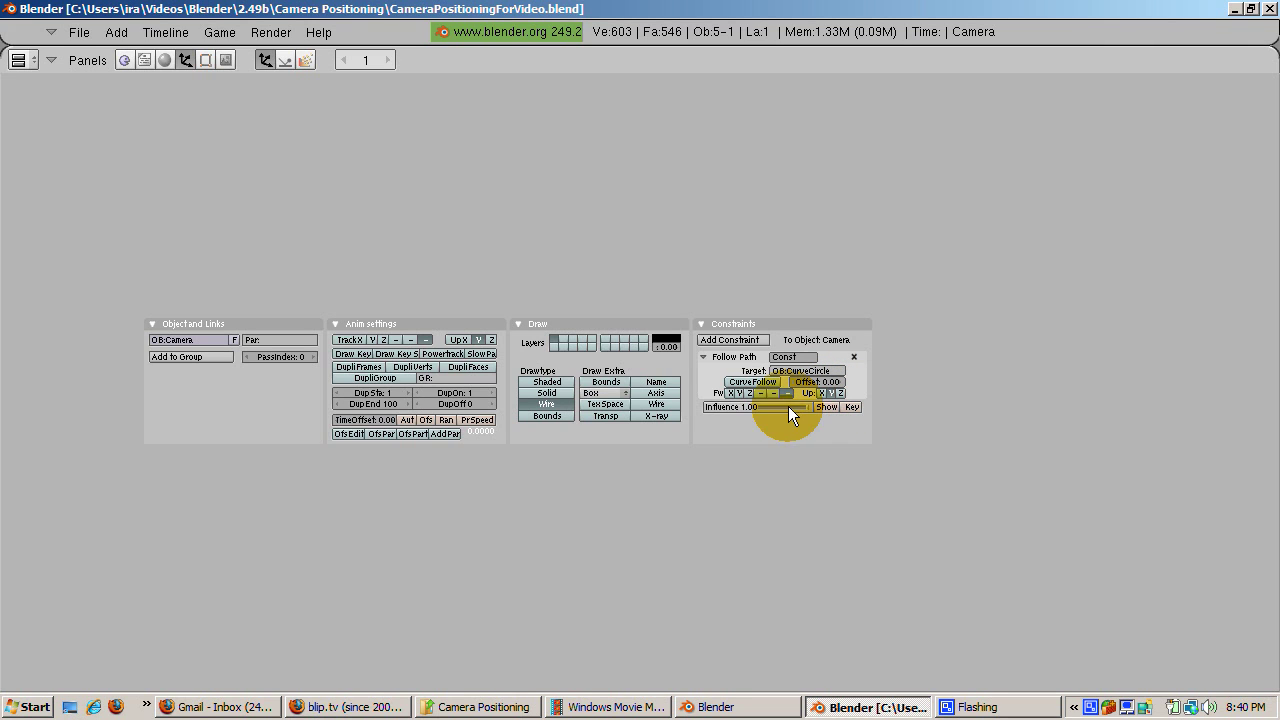
- Add a Track To constraint to the camera targeting Suzanne, with -Z as the tracking axis and Y as up
left_click(714, 340)
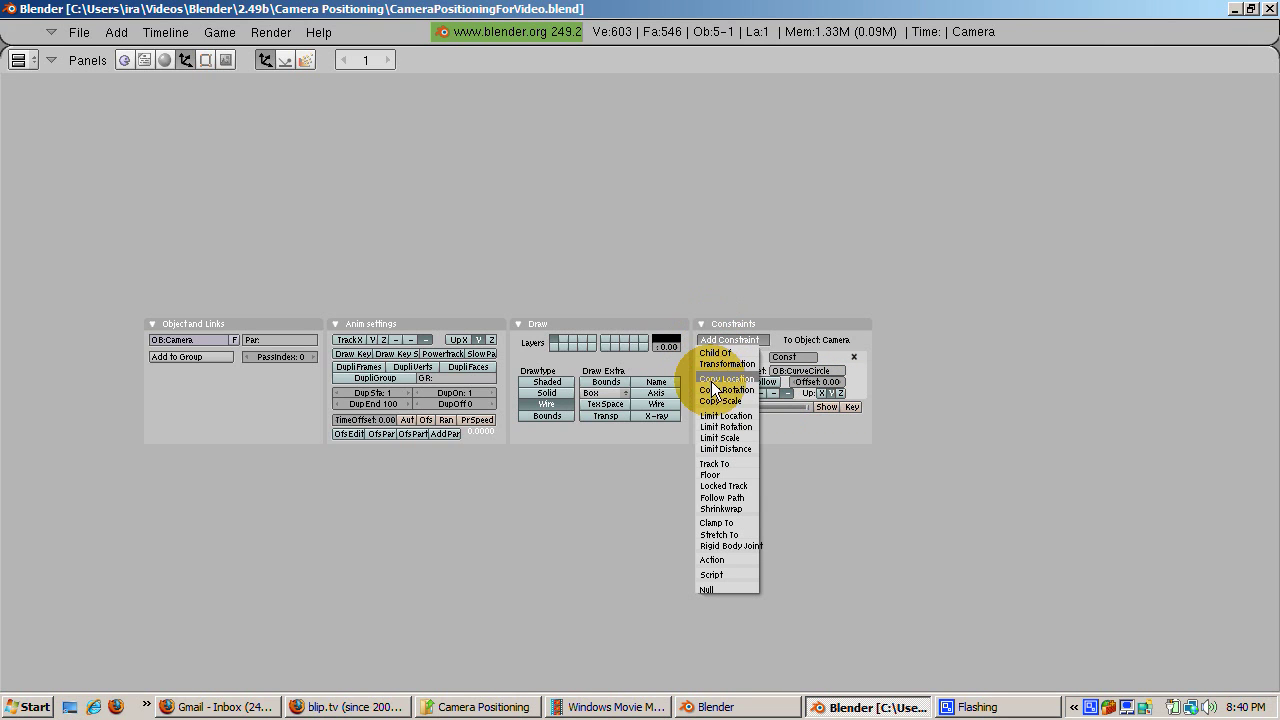
left_click(715, 463)
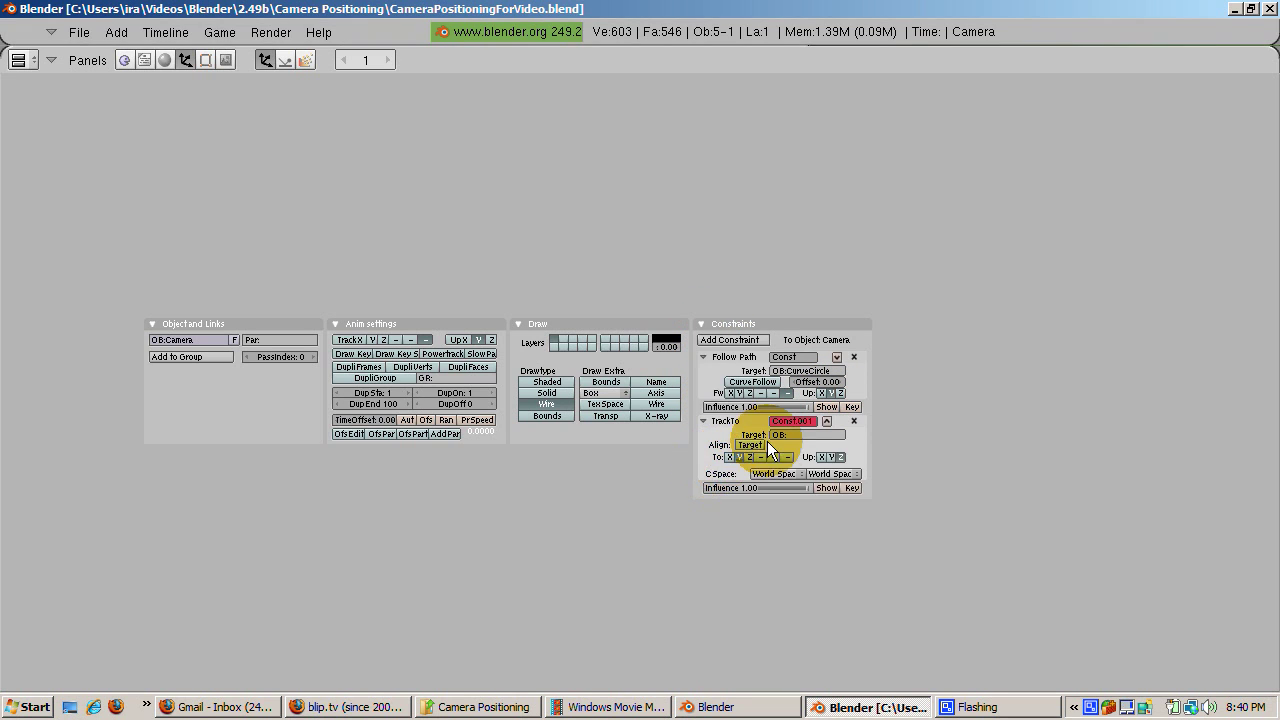
left_click(800, 435)
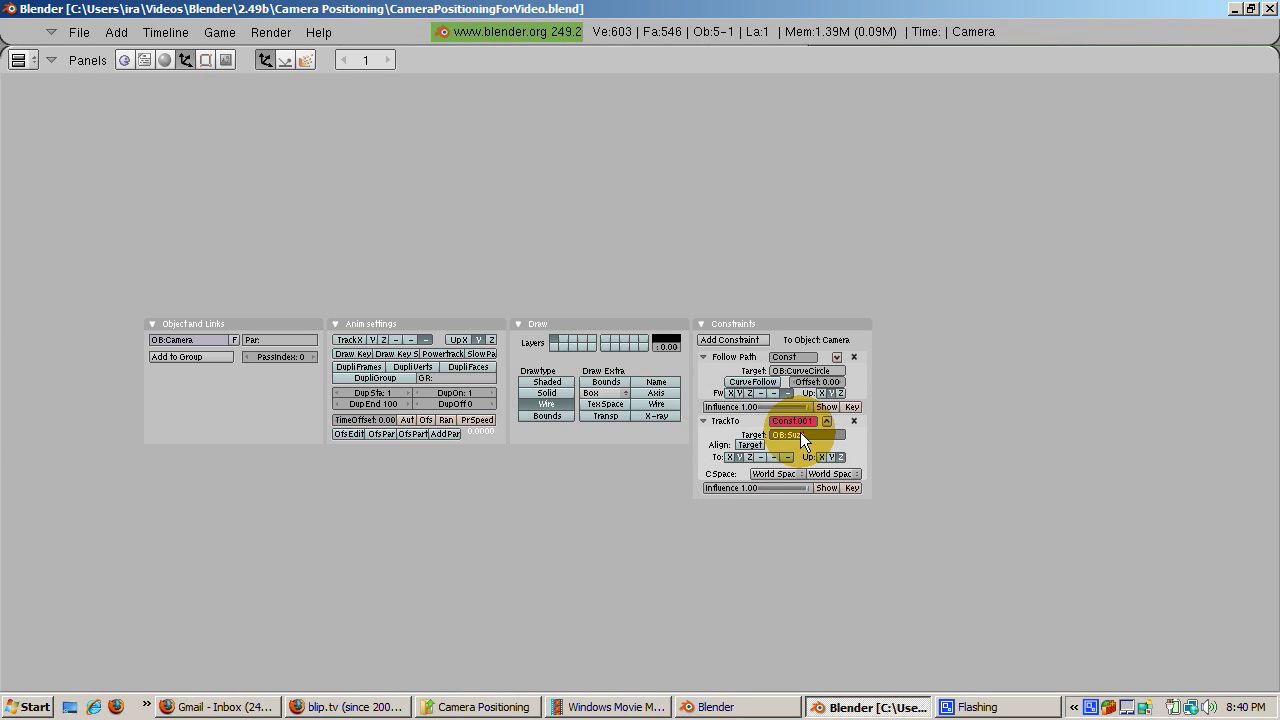
type("Suzanne")
key("Return")
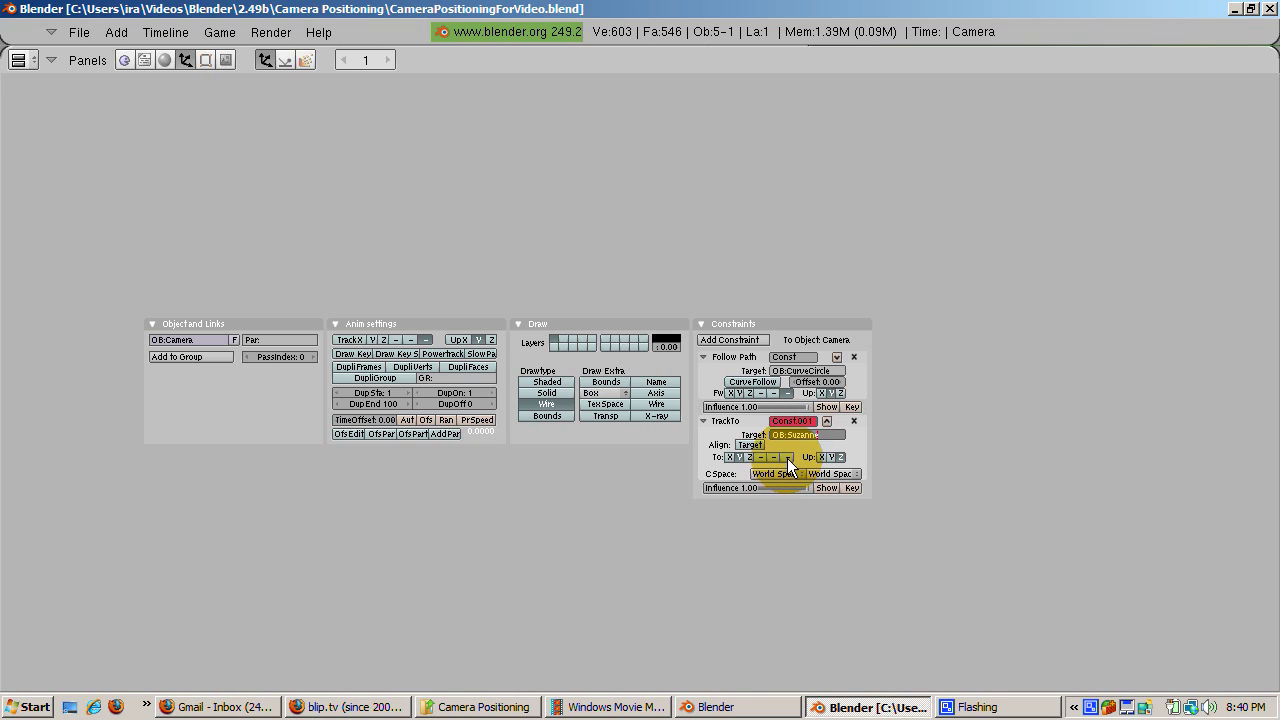
left_click(787, 458)
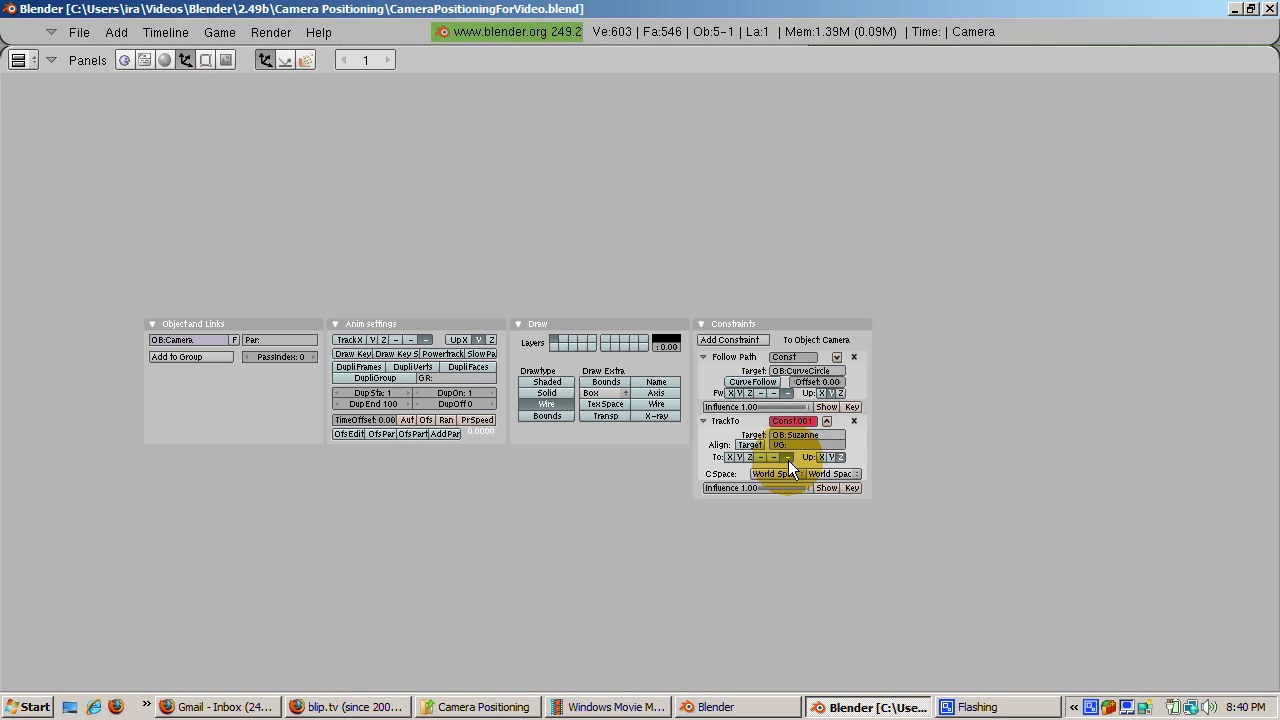
left_click(832, 458)
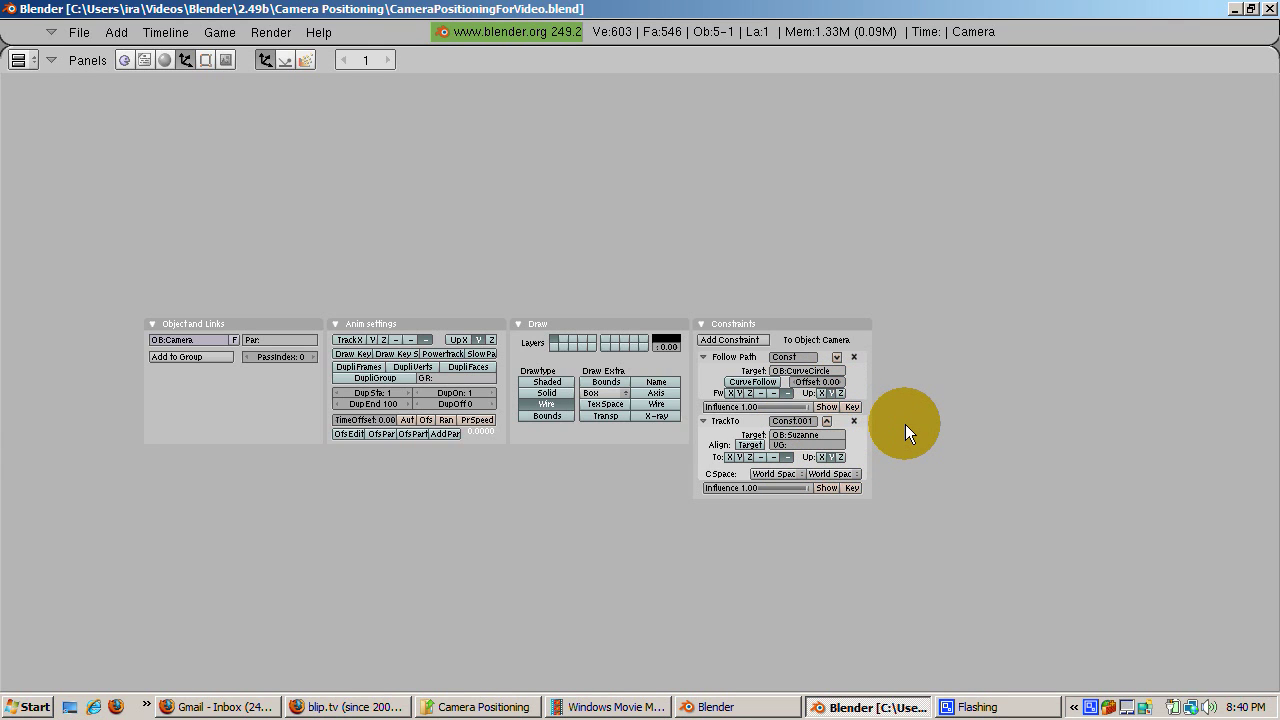
key("ctrl+Down")
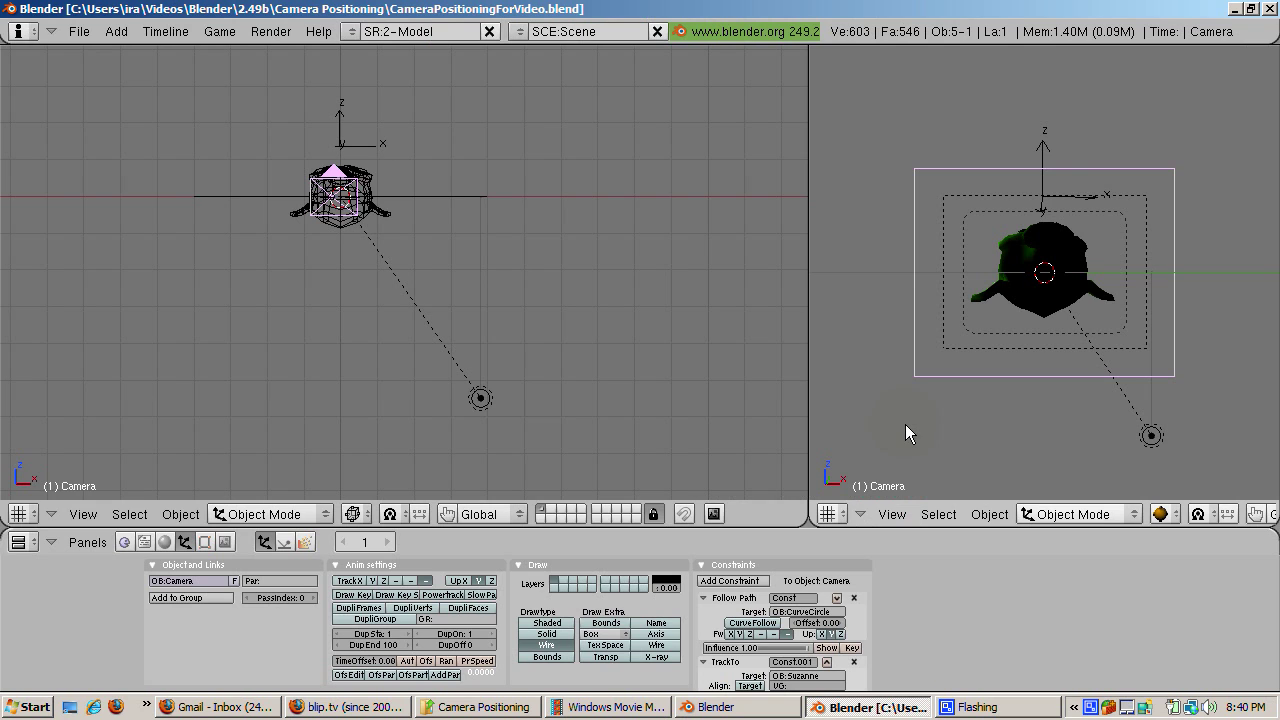
- Play the animation in the front view to check the camera's movement around the path, and stop it
left_click(655, 386)
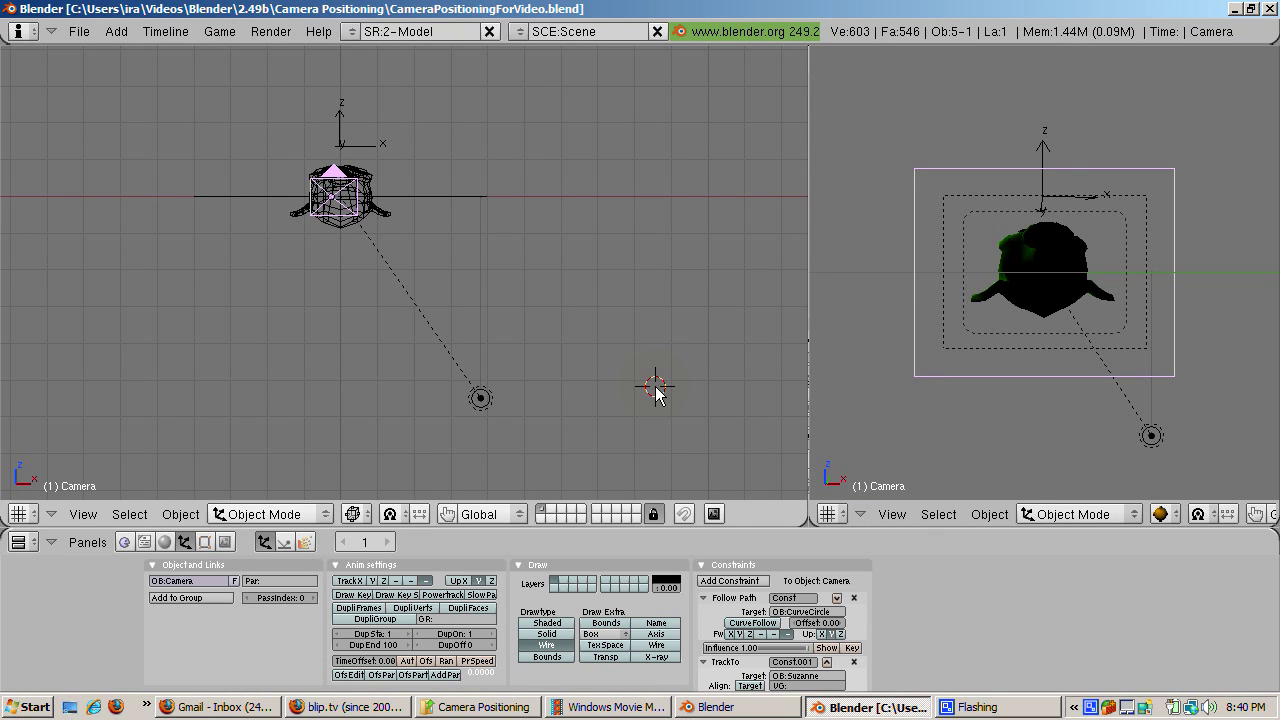
key("alt+a")
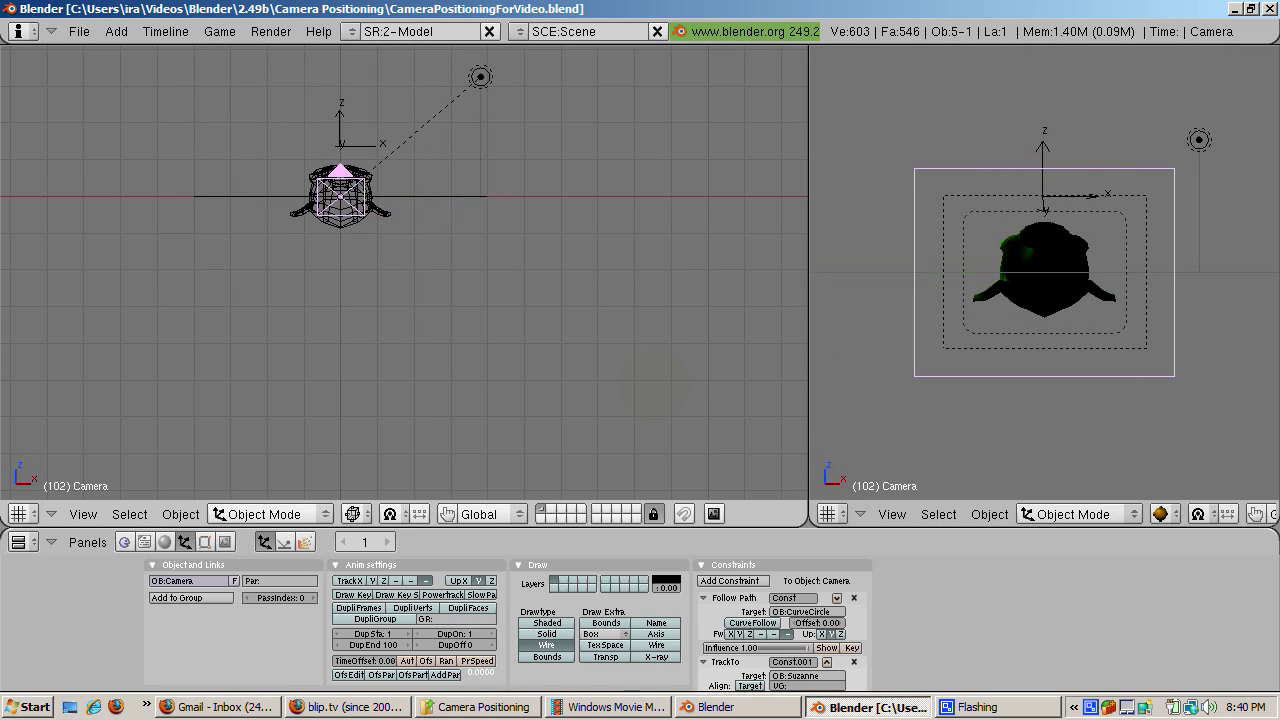
key("Escape")
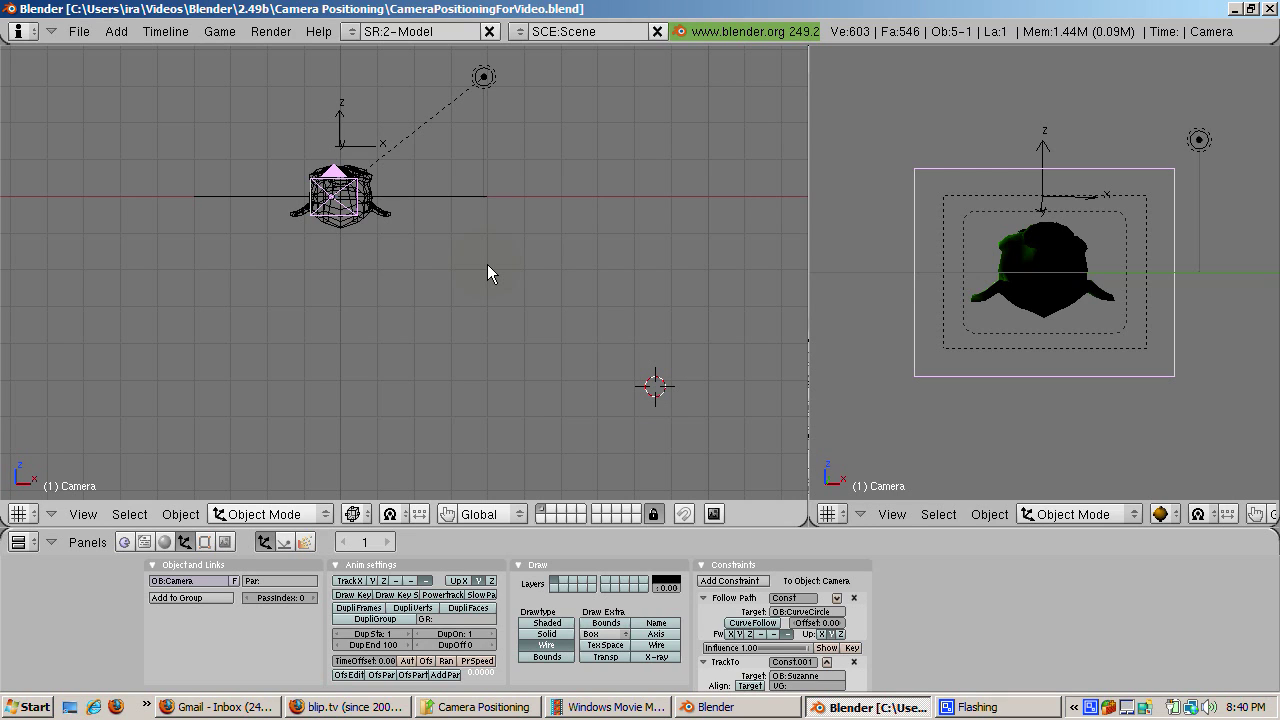
- Raise the Bezier circle about 3.7 units along the global Z axis and preview the camera animation
left_click(487, 192)
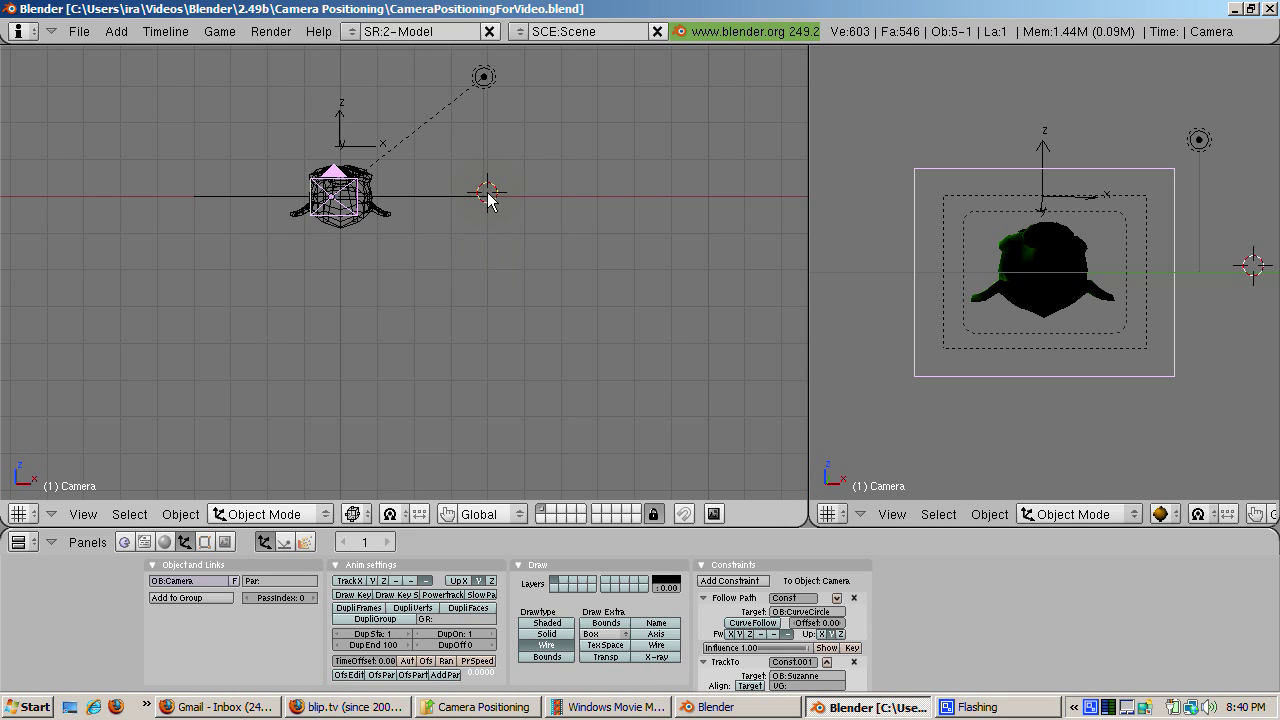
left_click(428, 193)
right_click(428, 196)
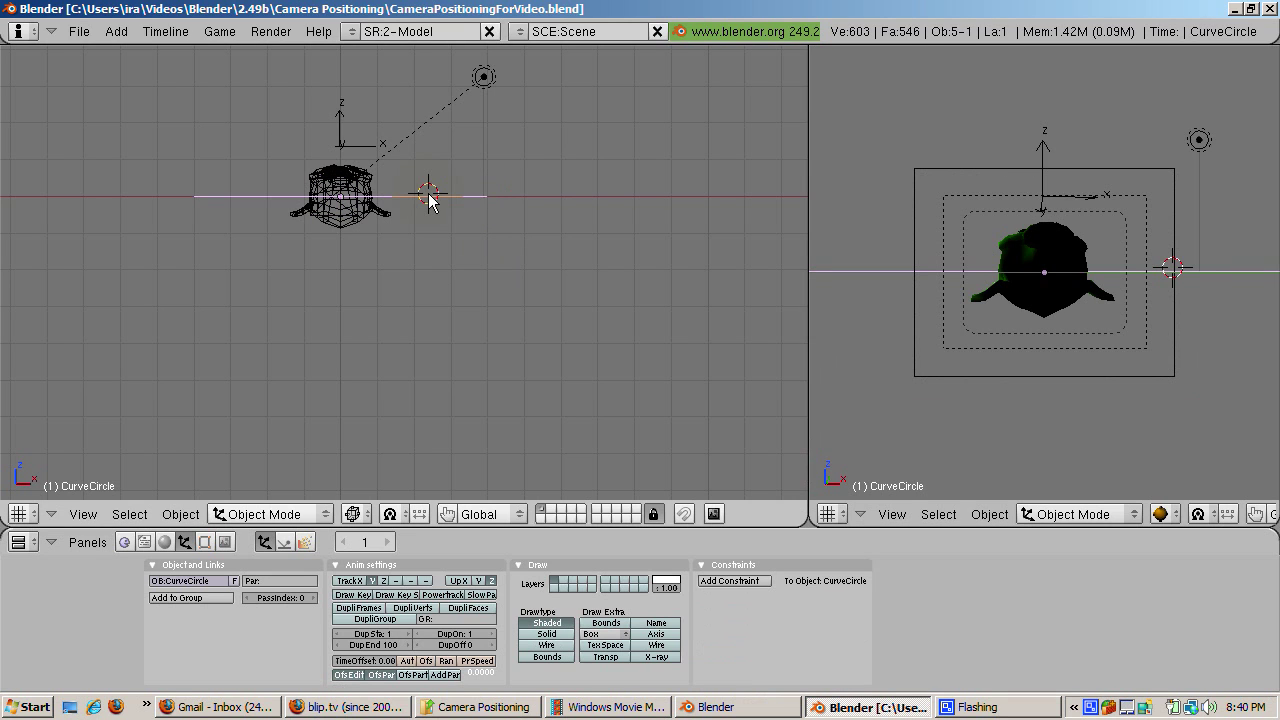
key("g")
key("z")
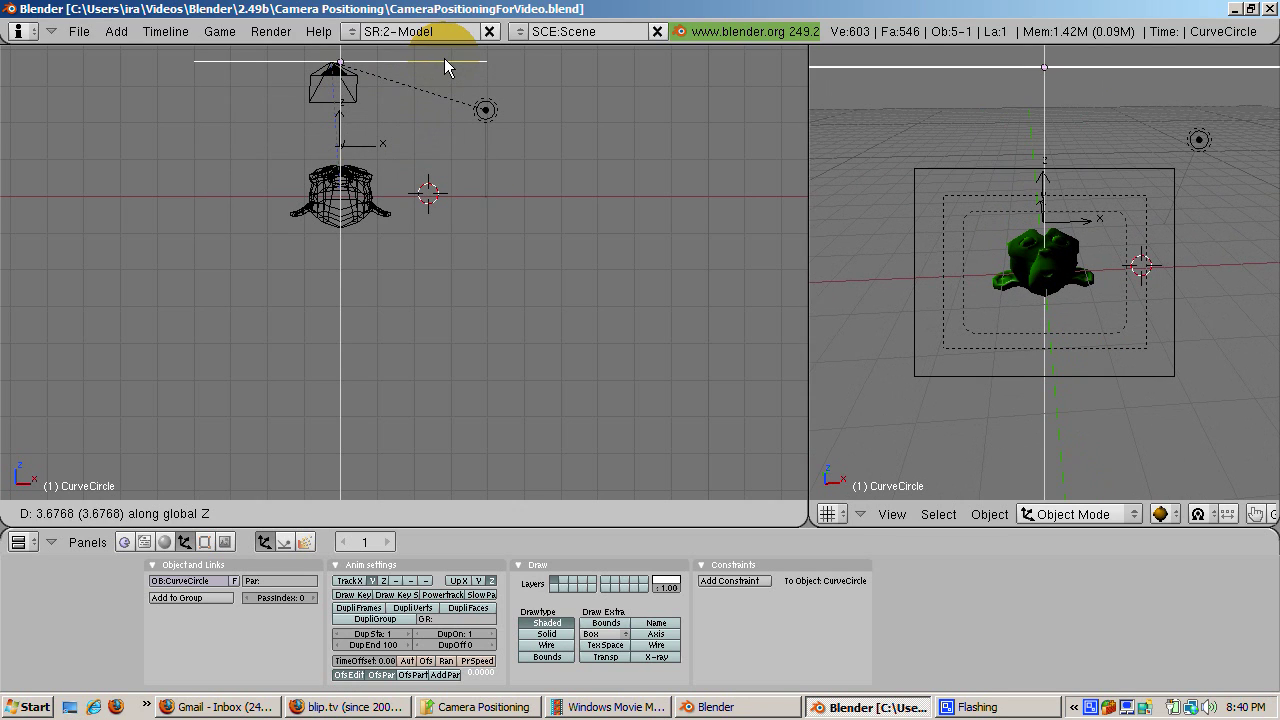
left_click(444, 58)
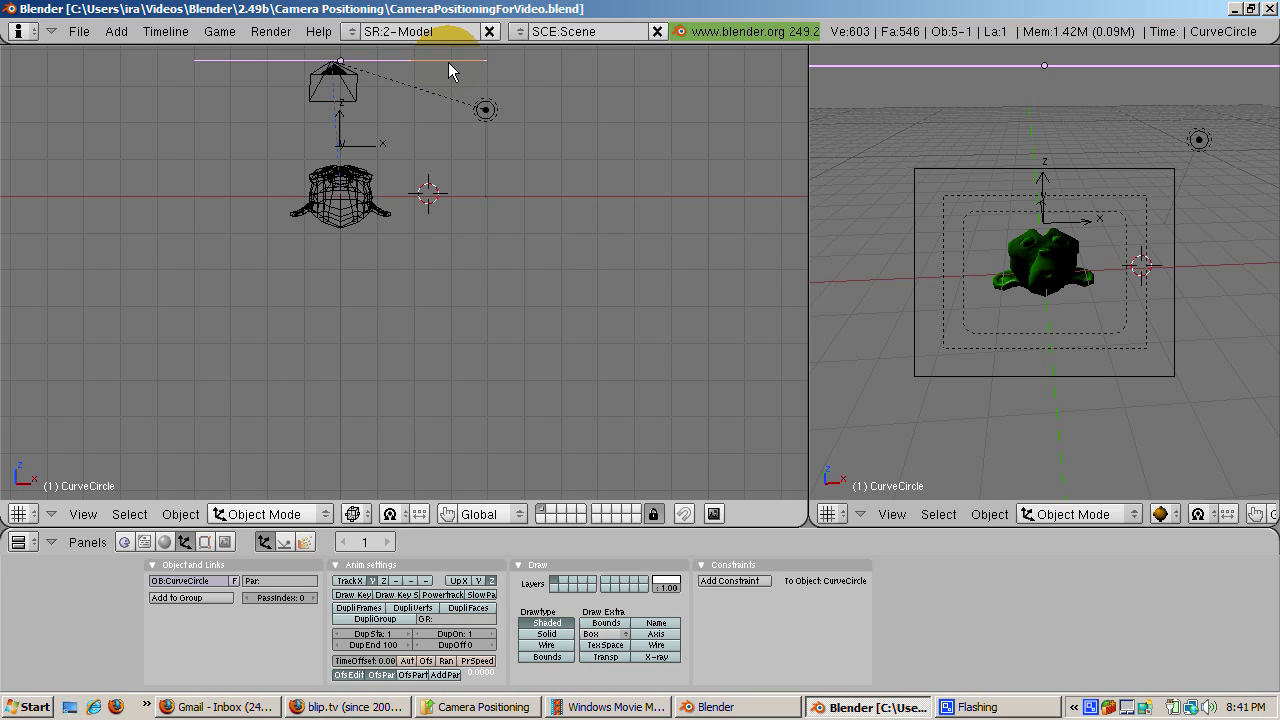
key("alt+a")
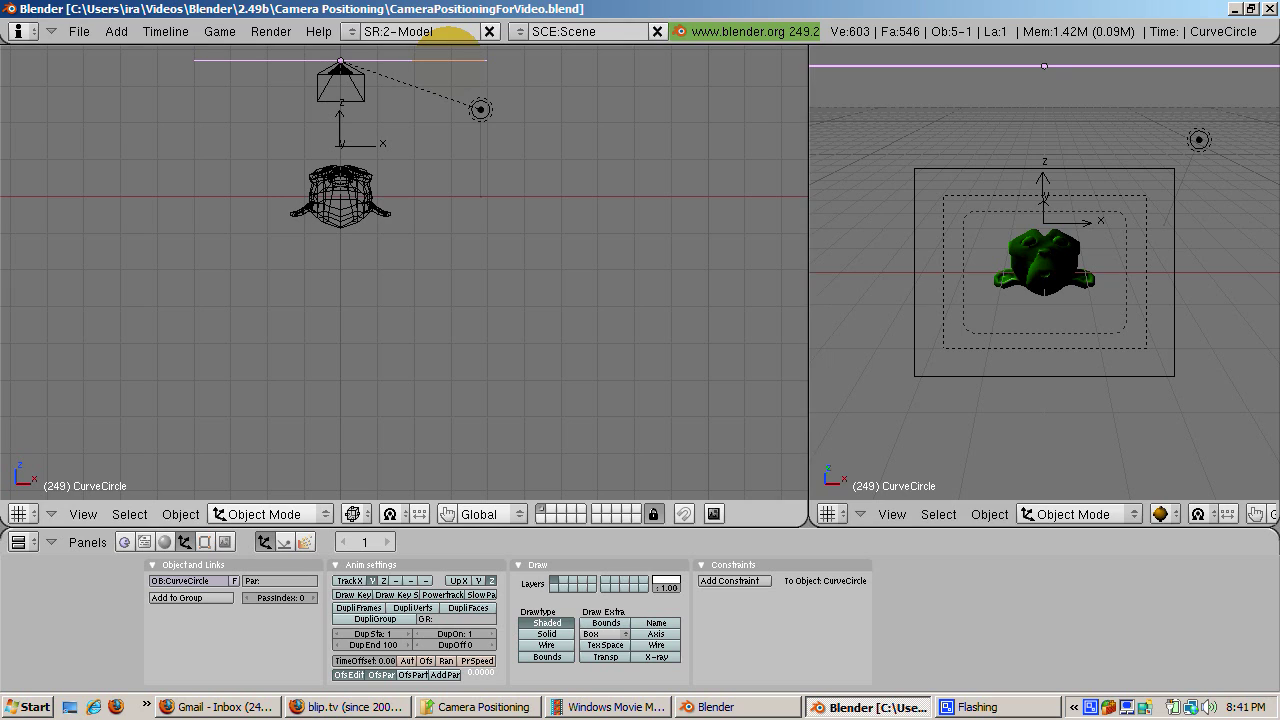
key("Escape")
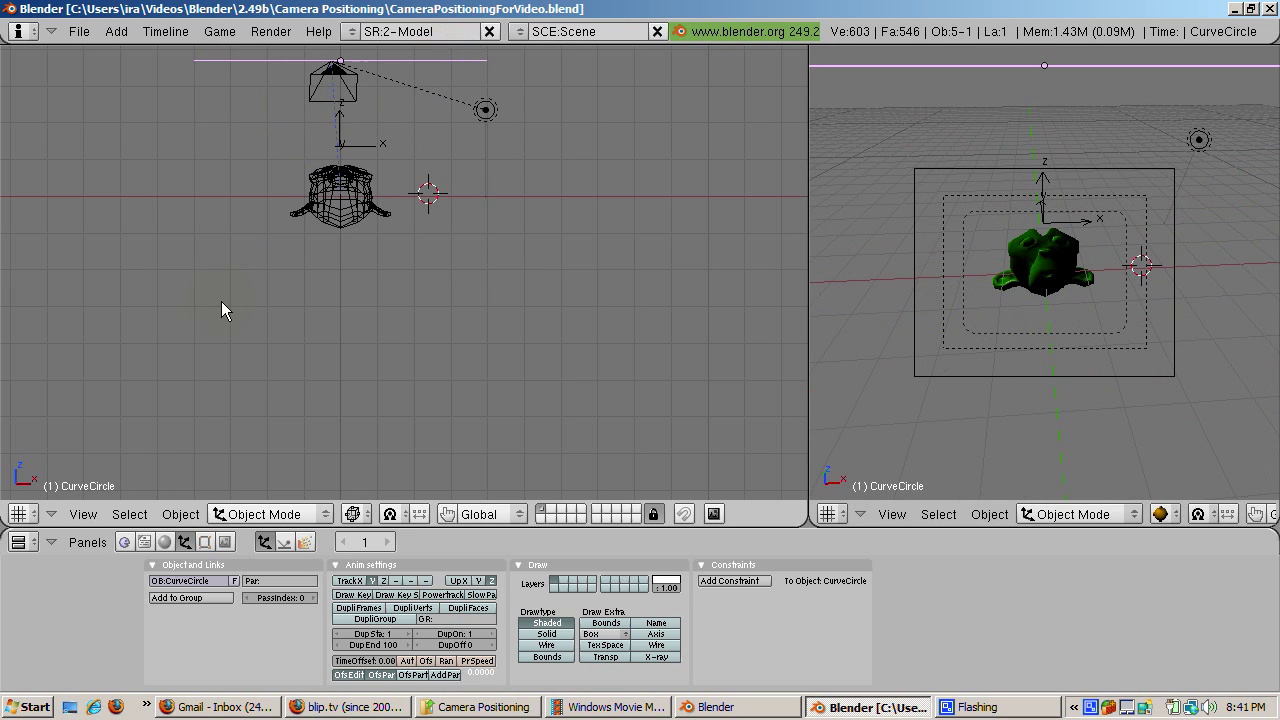
- Set the animation's end frame to 100 in the scene's render settings and play the animation
left_click(224, 541)
left_click(569, 641)
left_click(632, 663)
type("100")
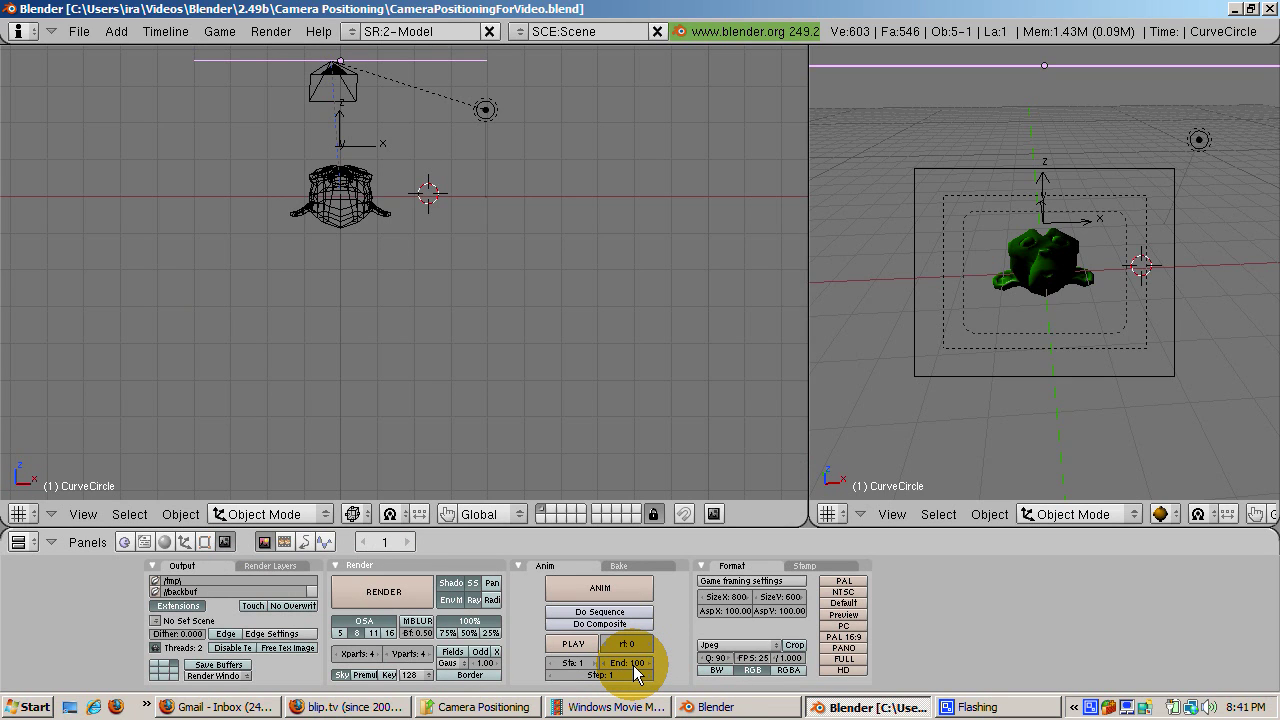
key("Return")
key("alt+a")
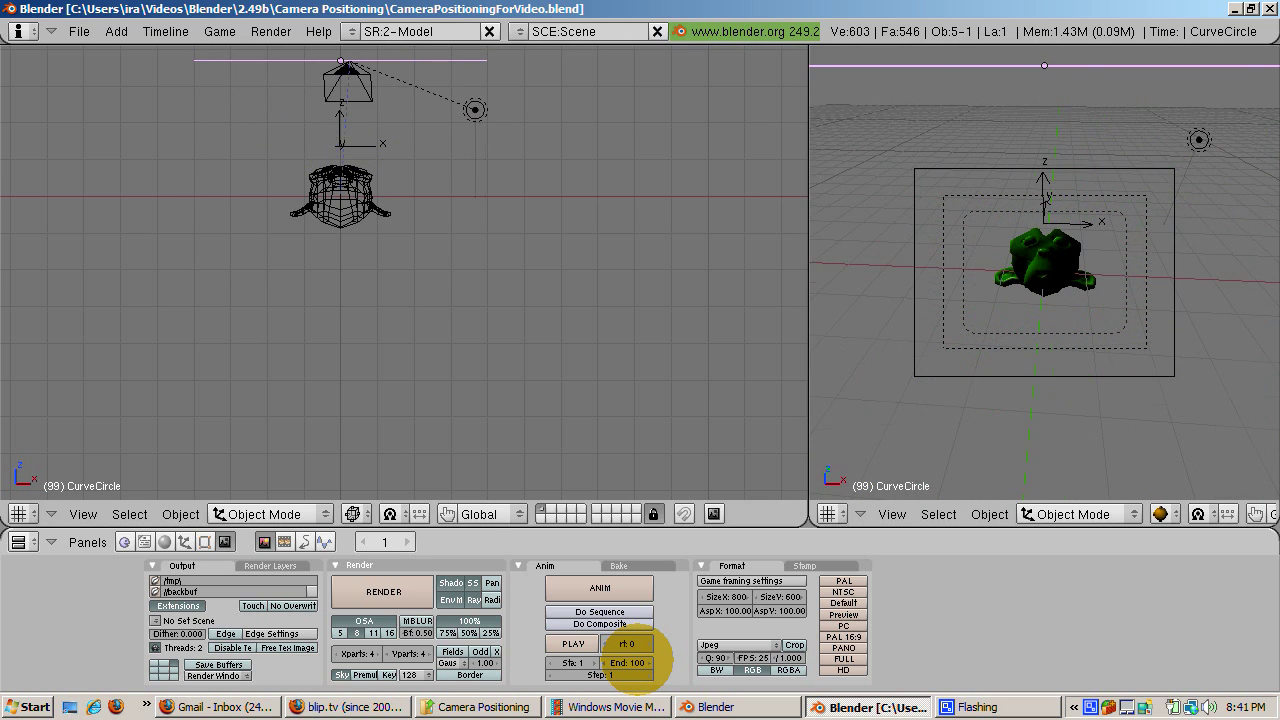
left_click(632, 662)
type("50")
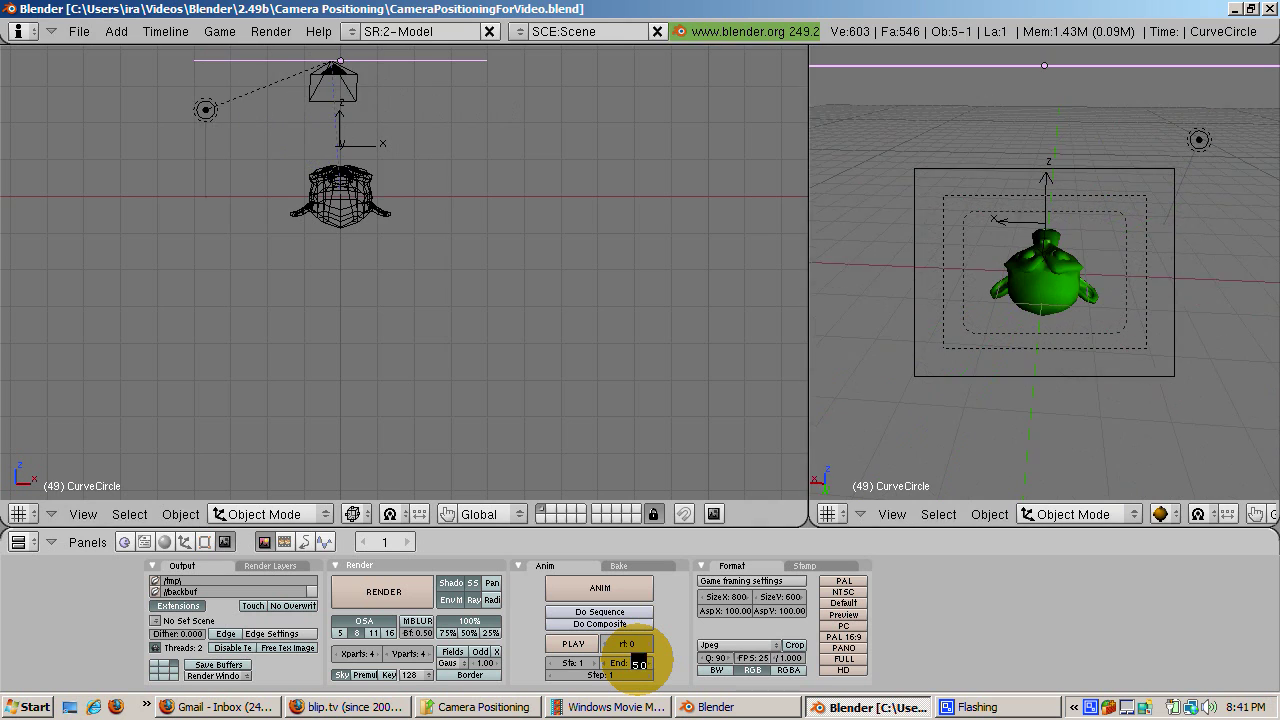
key("BackSpace")
key("BackSpace")
type("98")
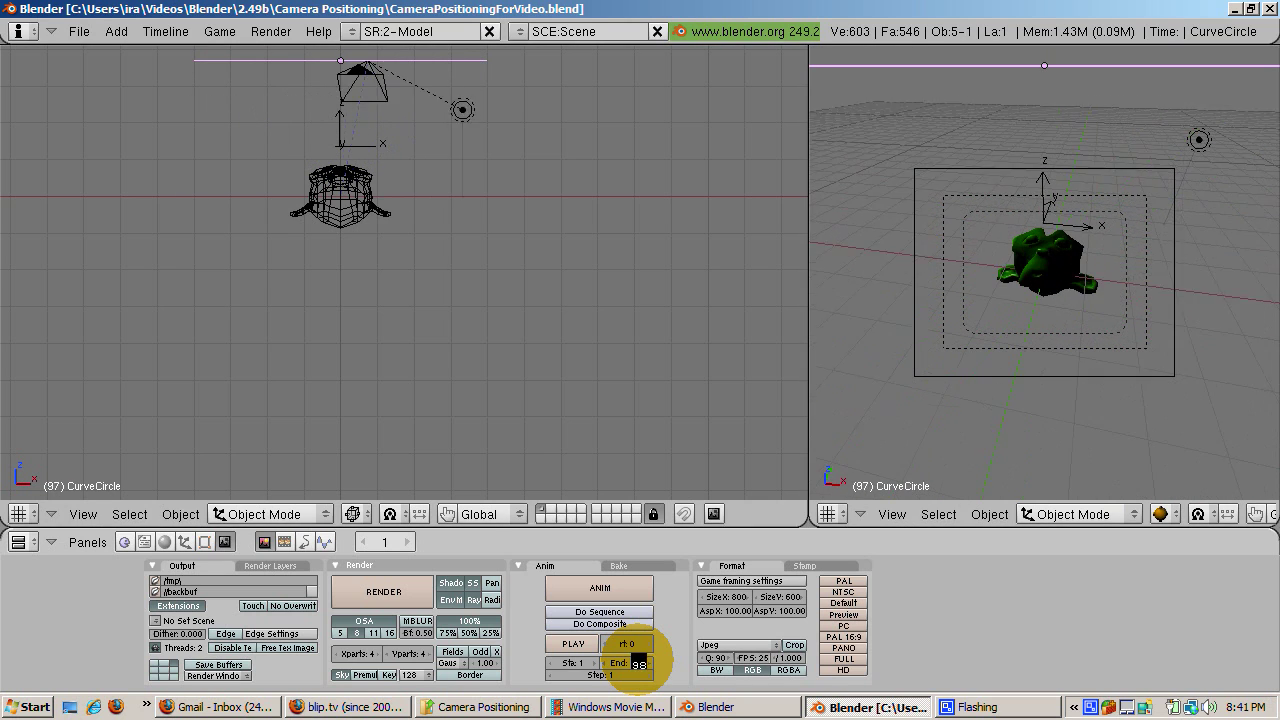
key("BackSpace")
key("BackSpace")
type("100")
key("Return")
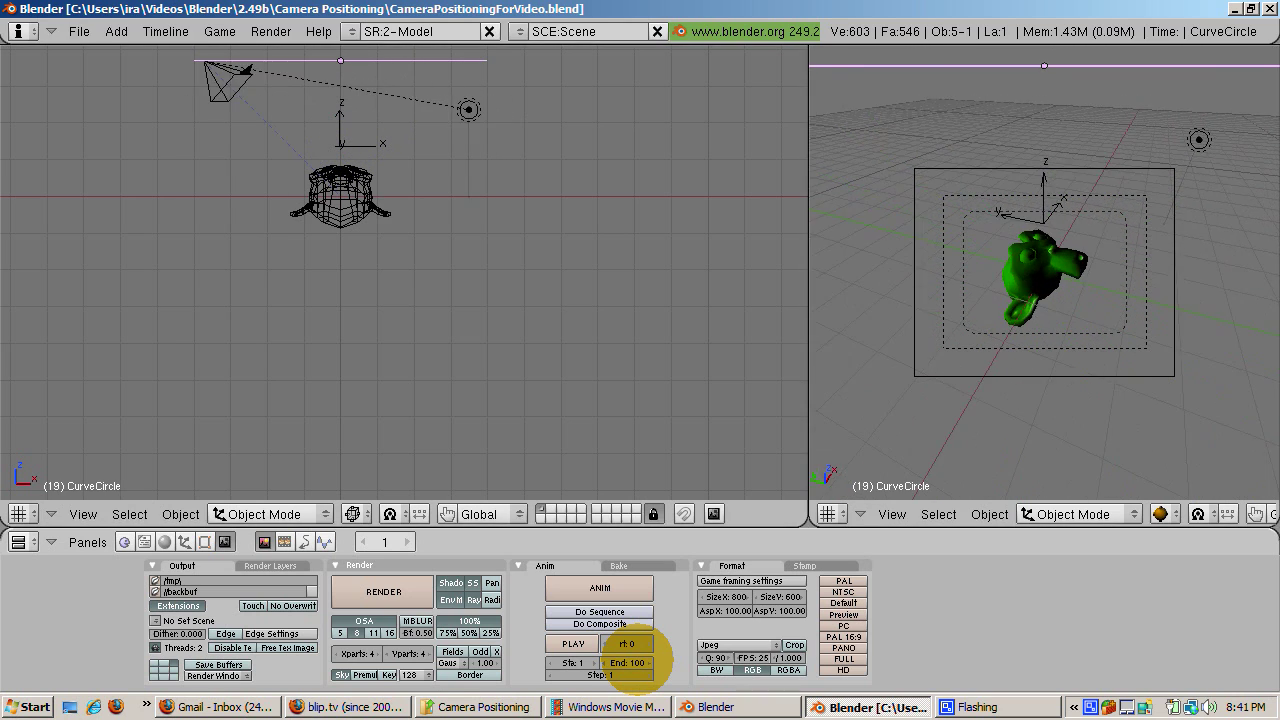
left_click(630, 662)
key("BackSpace")
key("BackSpace")
key("BackSpace")
type("70")
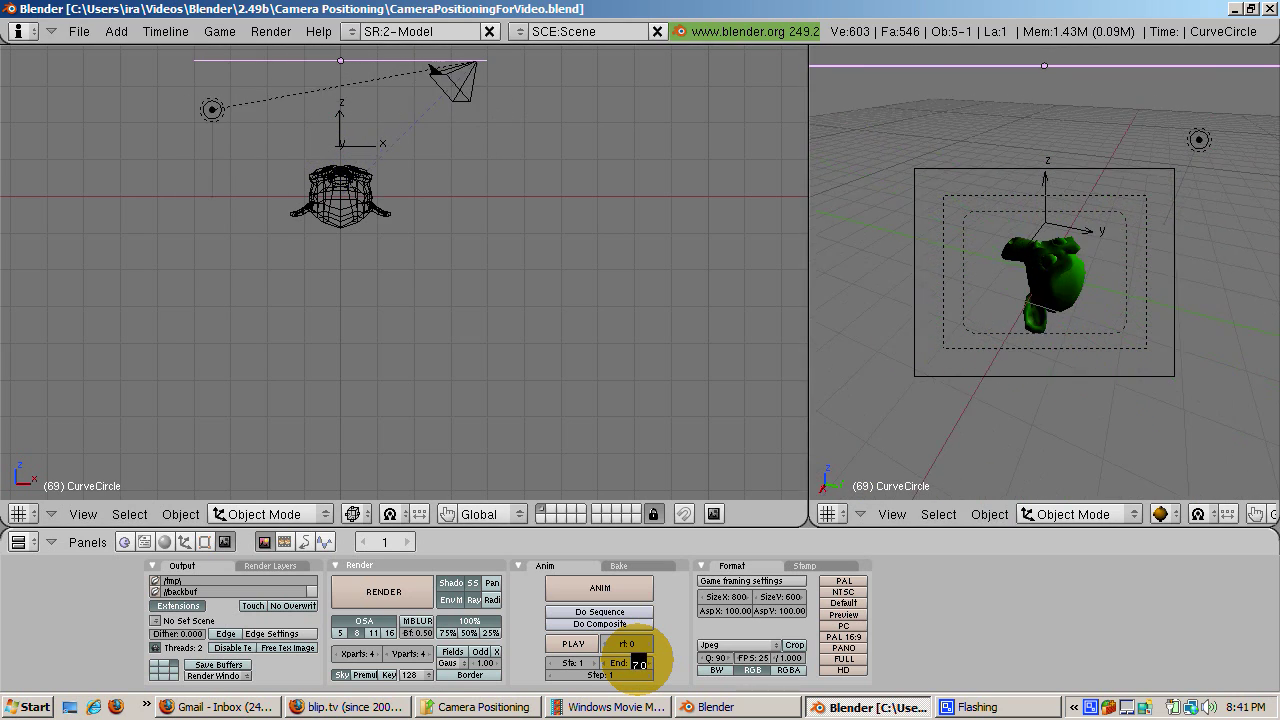
key("BackSpace")
key("BackSpace")
type("11")
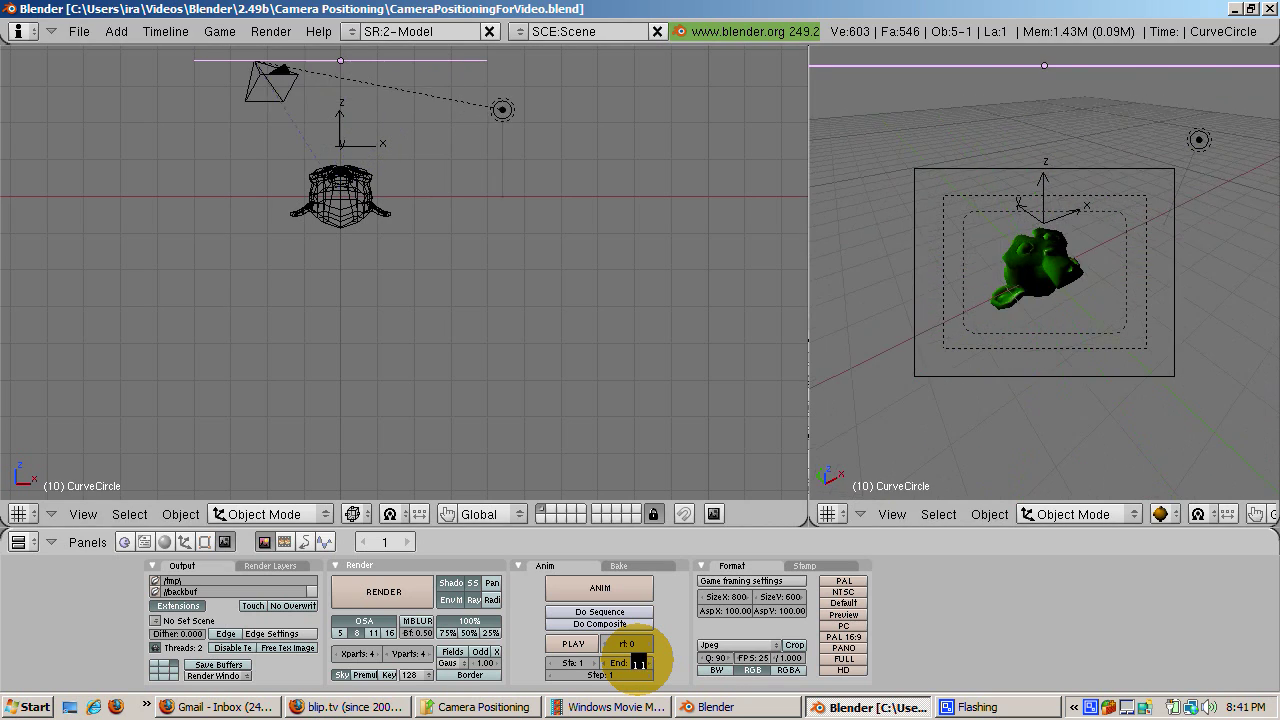